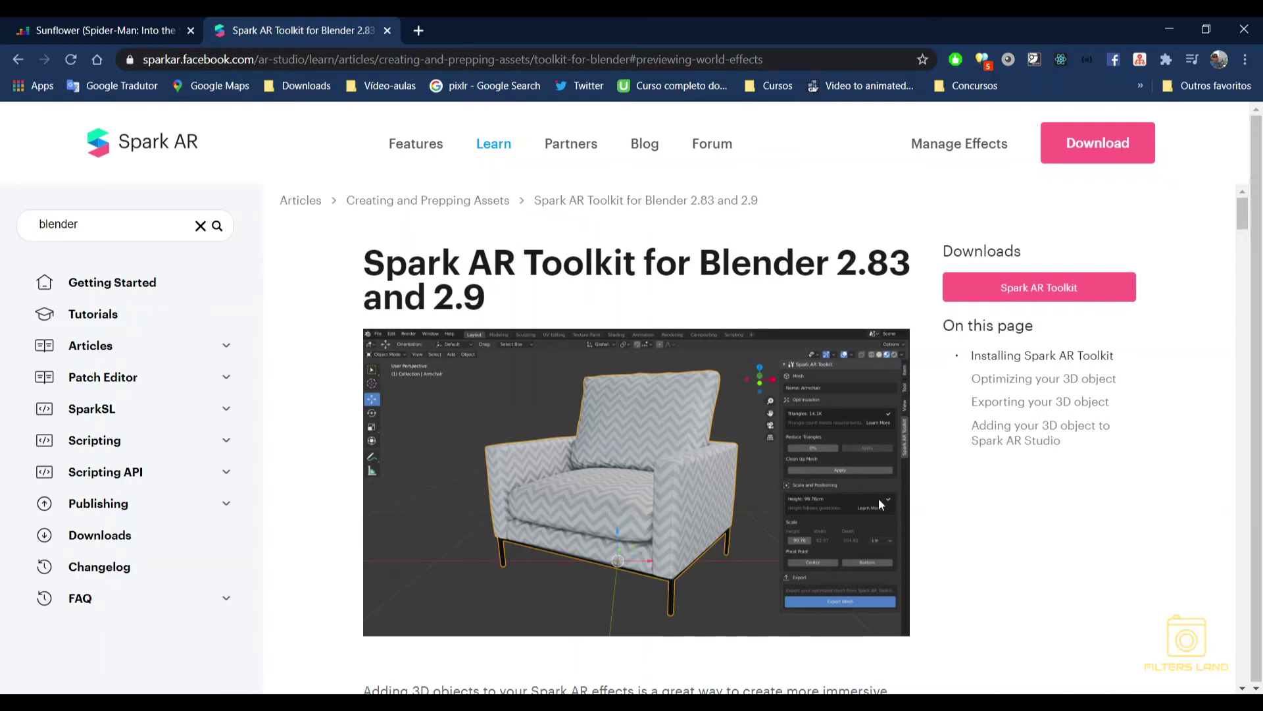
- Download Spark-AR-toolkit.zip to the Desktop, skim the article, then minimize Chrome
{"action": "left_click", "coordinate": [1076, 300]}
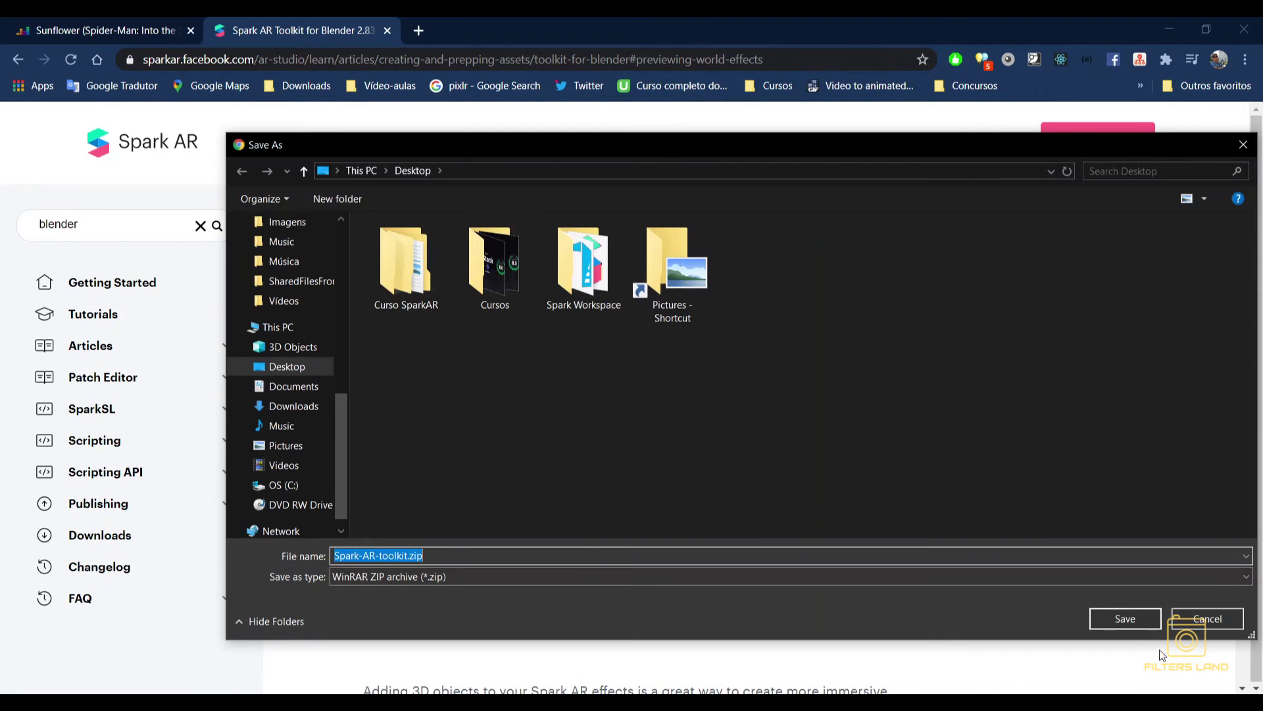
{"action": "left_click", "coordinate": [1112, 619]}
{"action": "left_click", "coordinate": [1243, 304]}
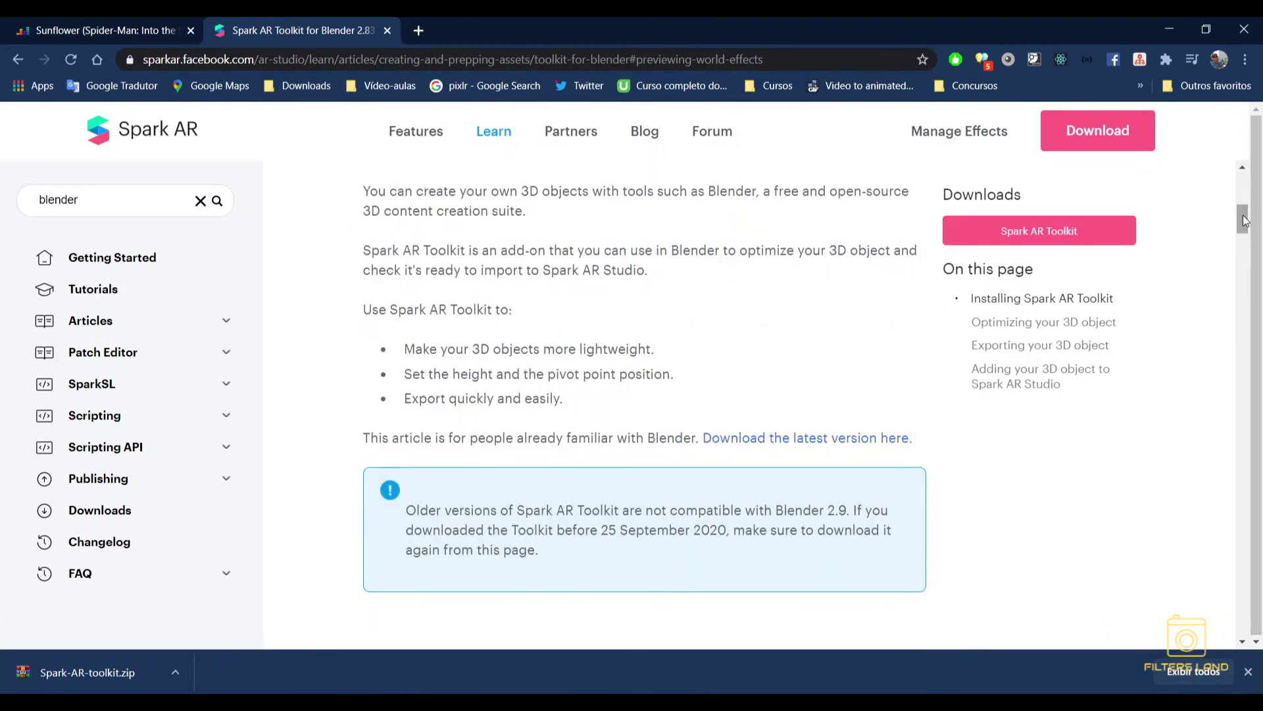
{"action": "left_click_drag", "start_coordinate": [1243, 184], "coordinate": [1227, 434]}
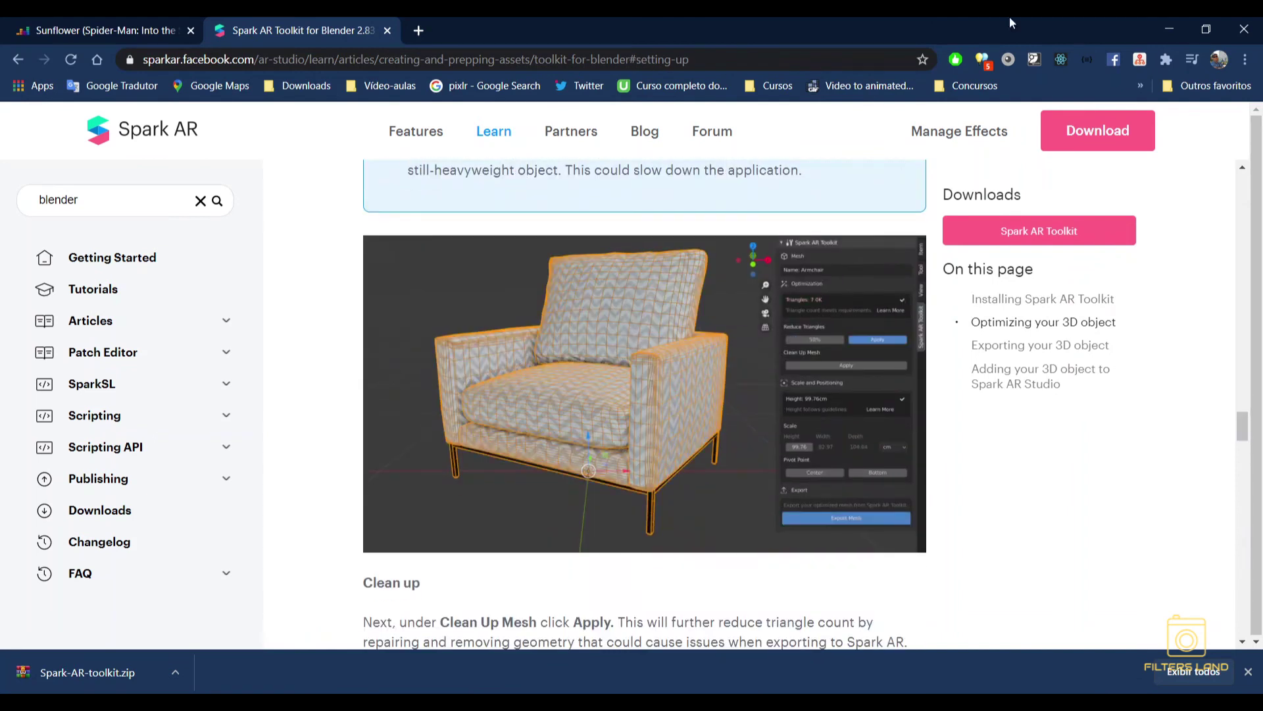
{"action": "left_click", "coordinate": [1169, 29]}
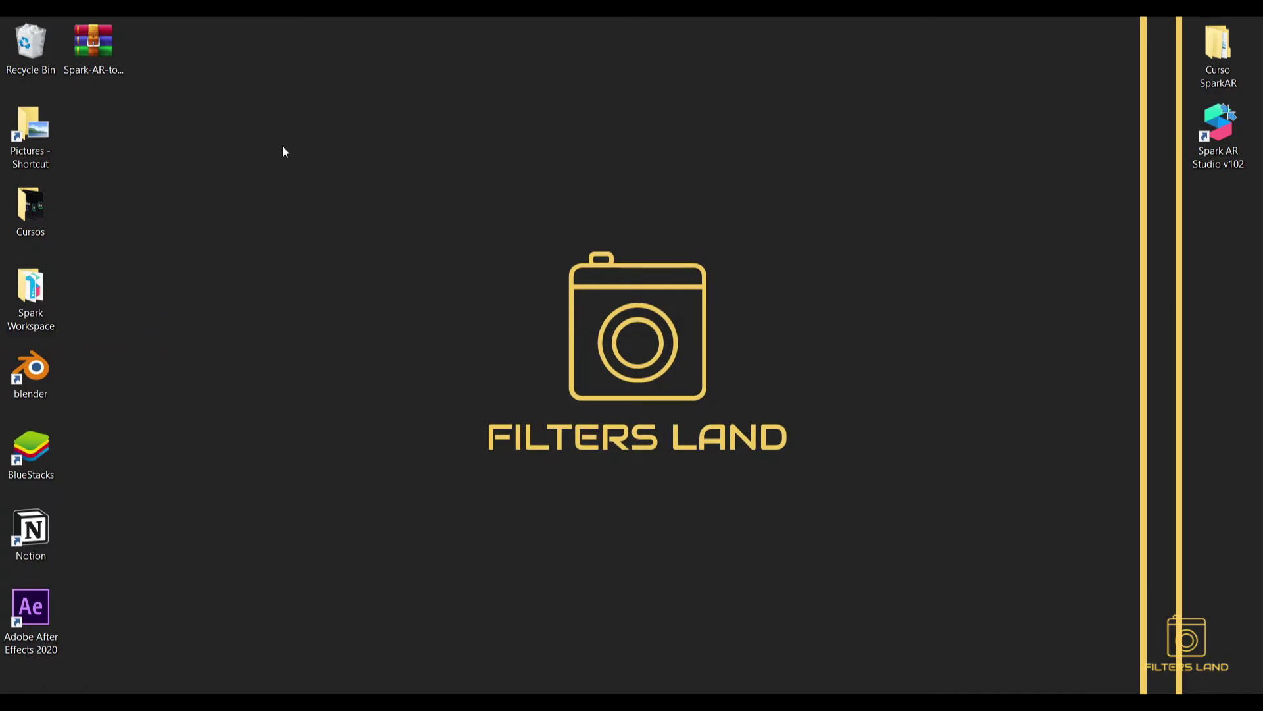
- Start Blender, dismiss the splash screen and open Edit > Preferences
{"action": "double_click", "coordinate": [21, 366]}
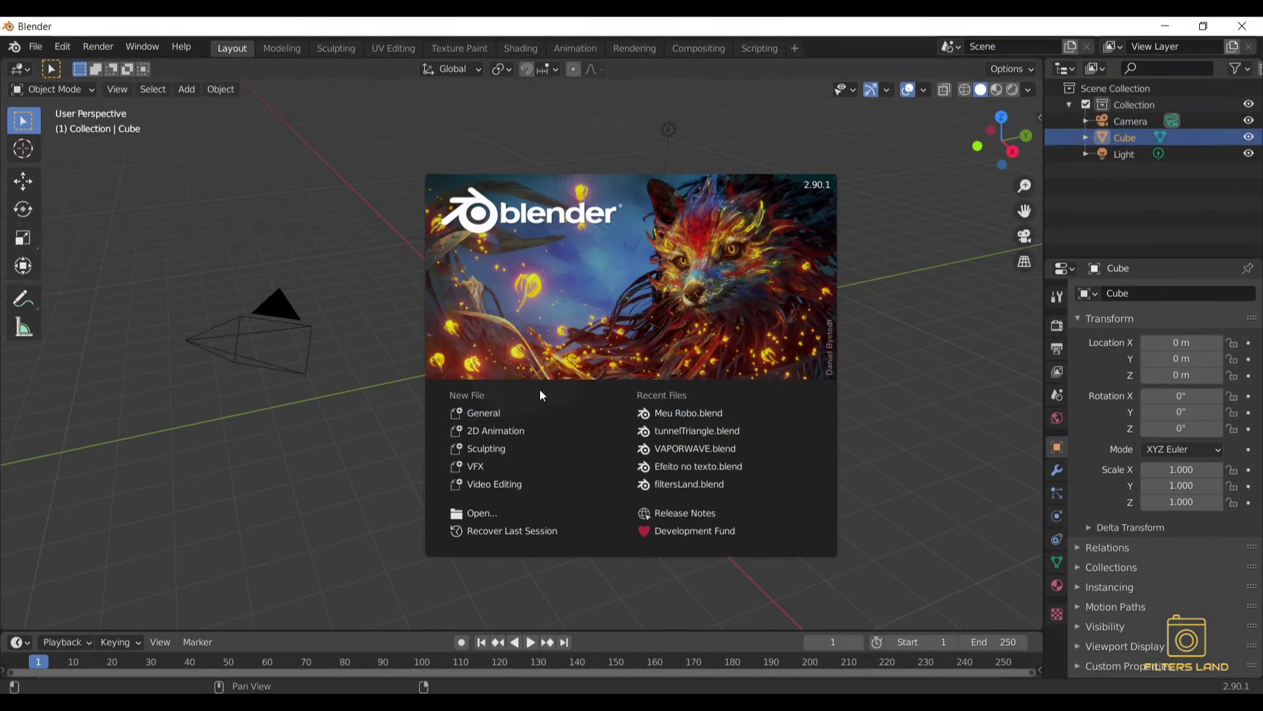
{"action": "left_click", "coordinate": [934, 362]}
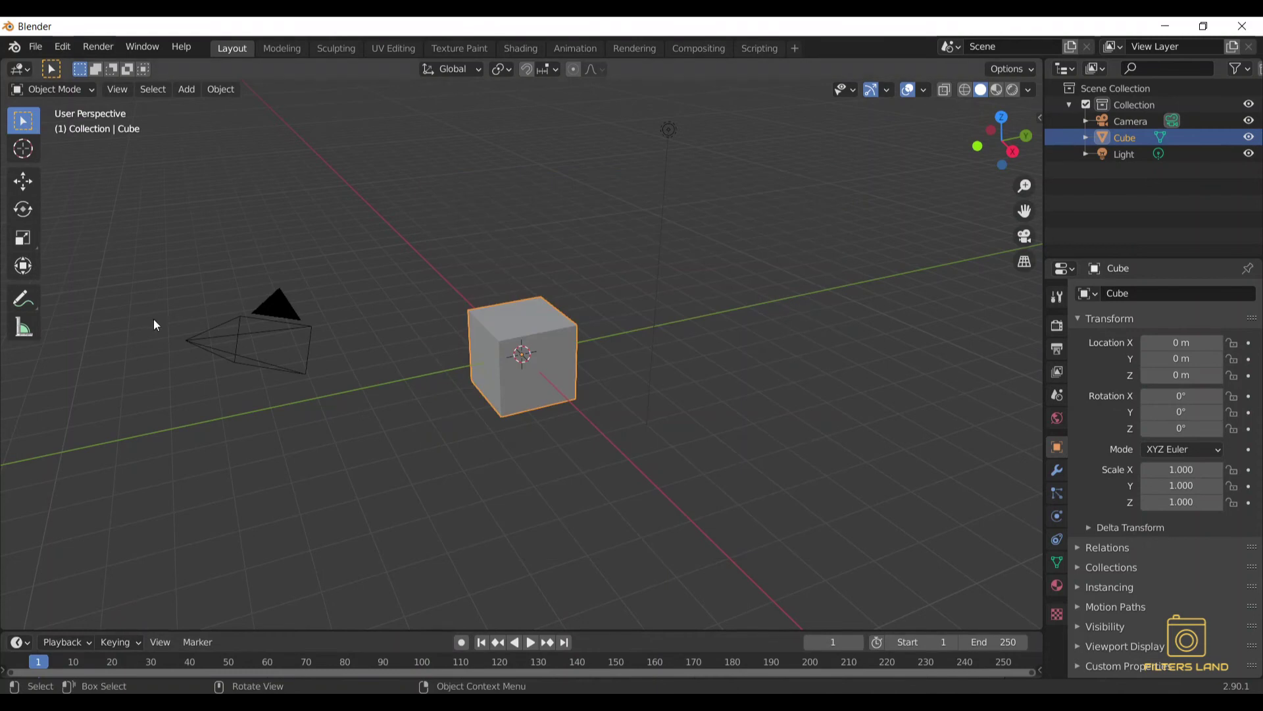
{"action": "left_click", "coordinate": [63, 47]}
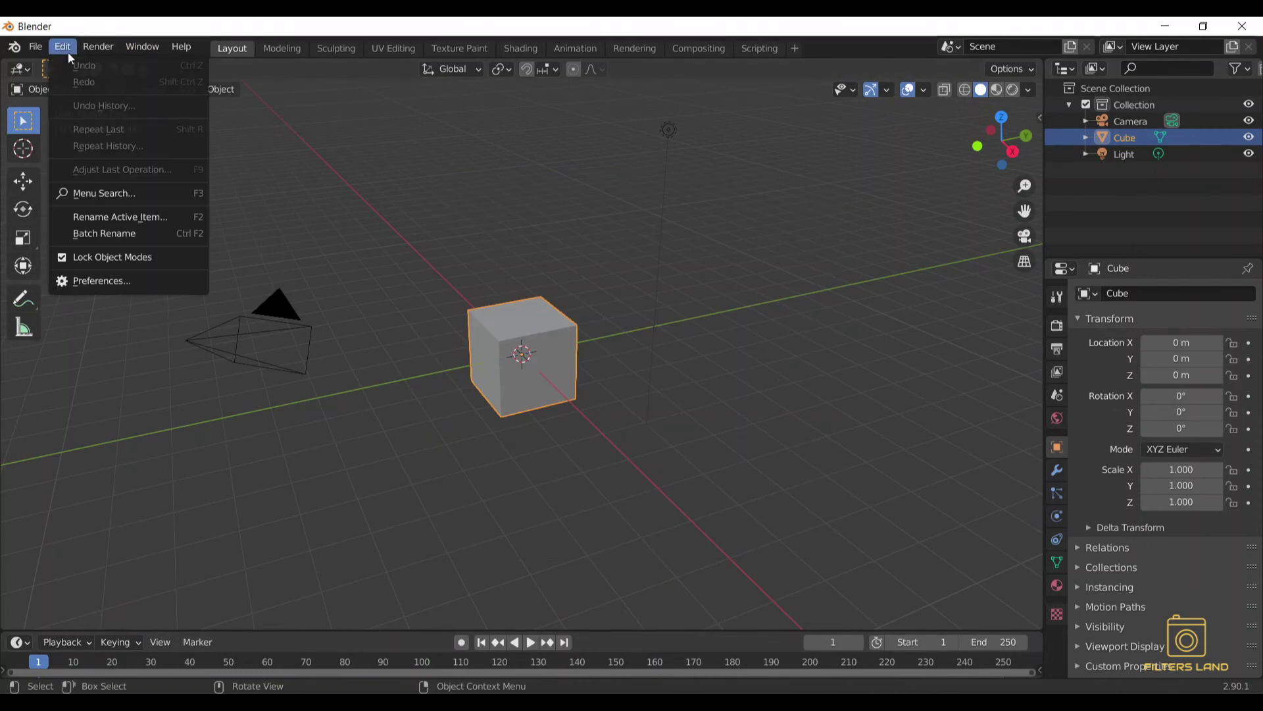
{"action": "left_click", "coordinate": [105, 286]}
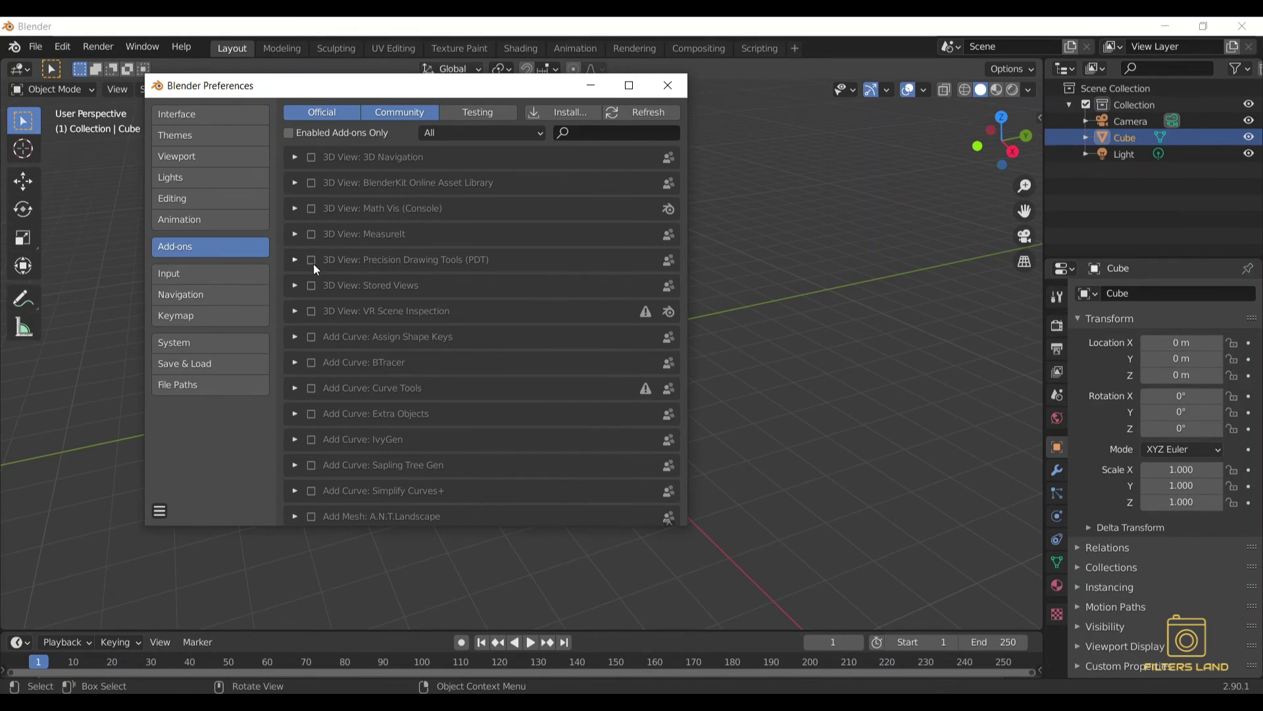
- Install the add-on from Spark-AR-toolkit.zip on the Desktop through the add-on file browser
{"action": "left_click", "coordinate": [561, 116]}
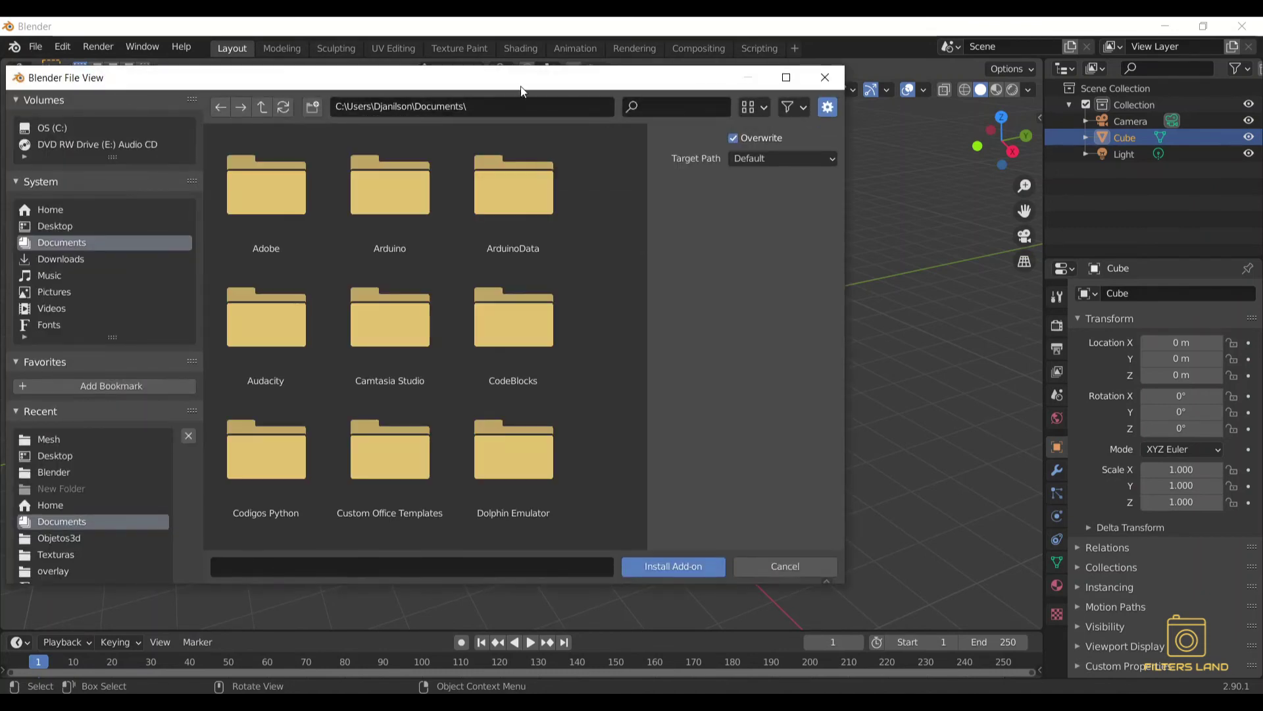
{"action": "left_click_drag", "start_coordinate": [522, 81], "coordinate": [736, 88]}
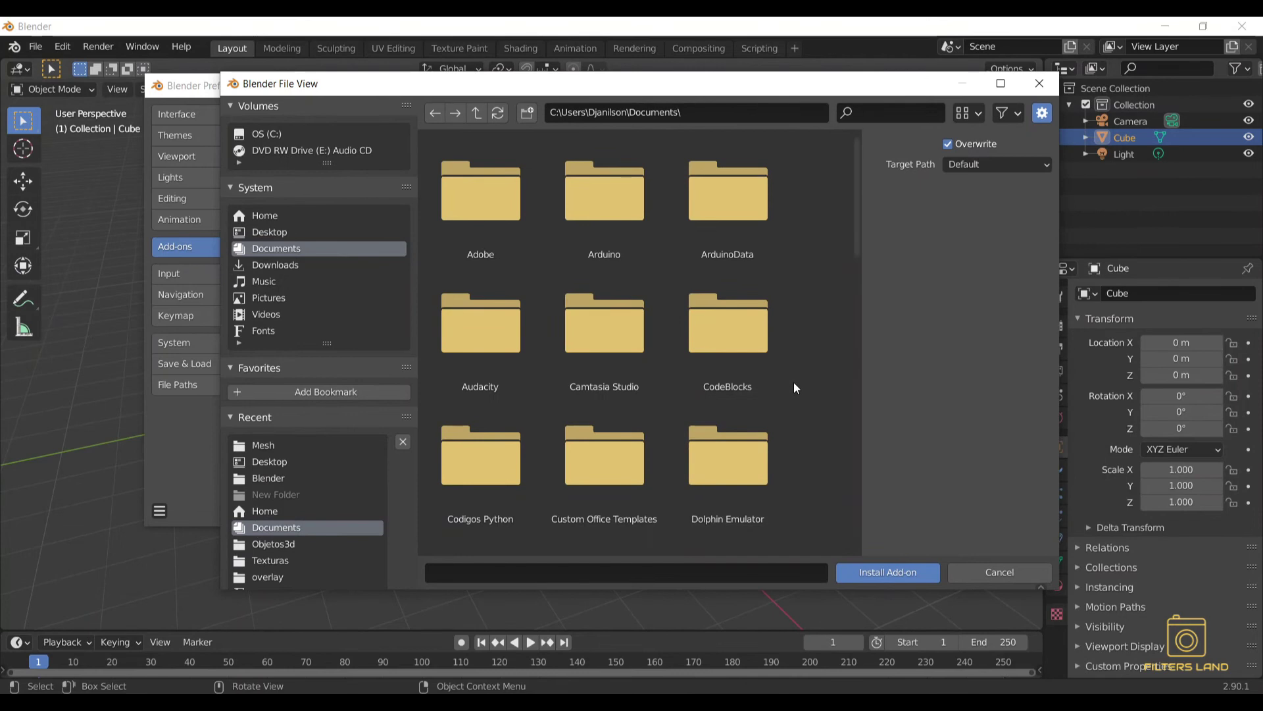
{"action": "left_click", "coordinate": [316, 232]}
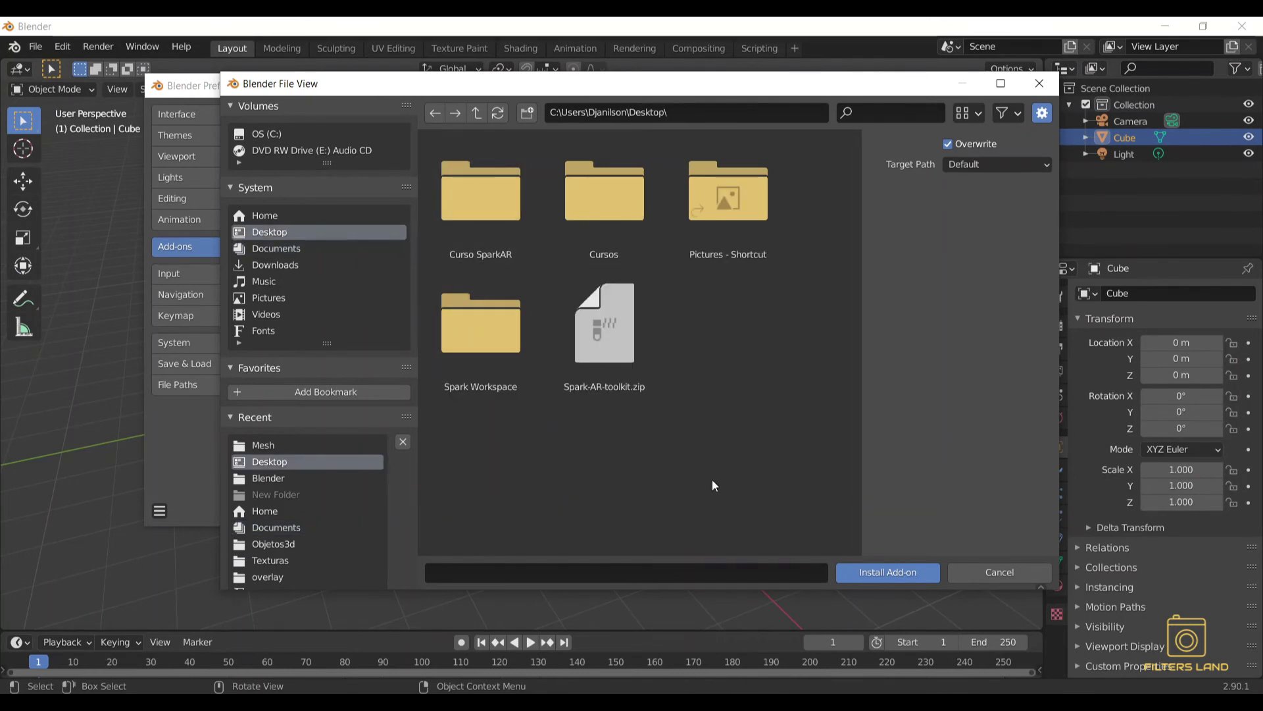
{"action": "left_click", "coordinate": [621, 342]}
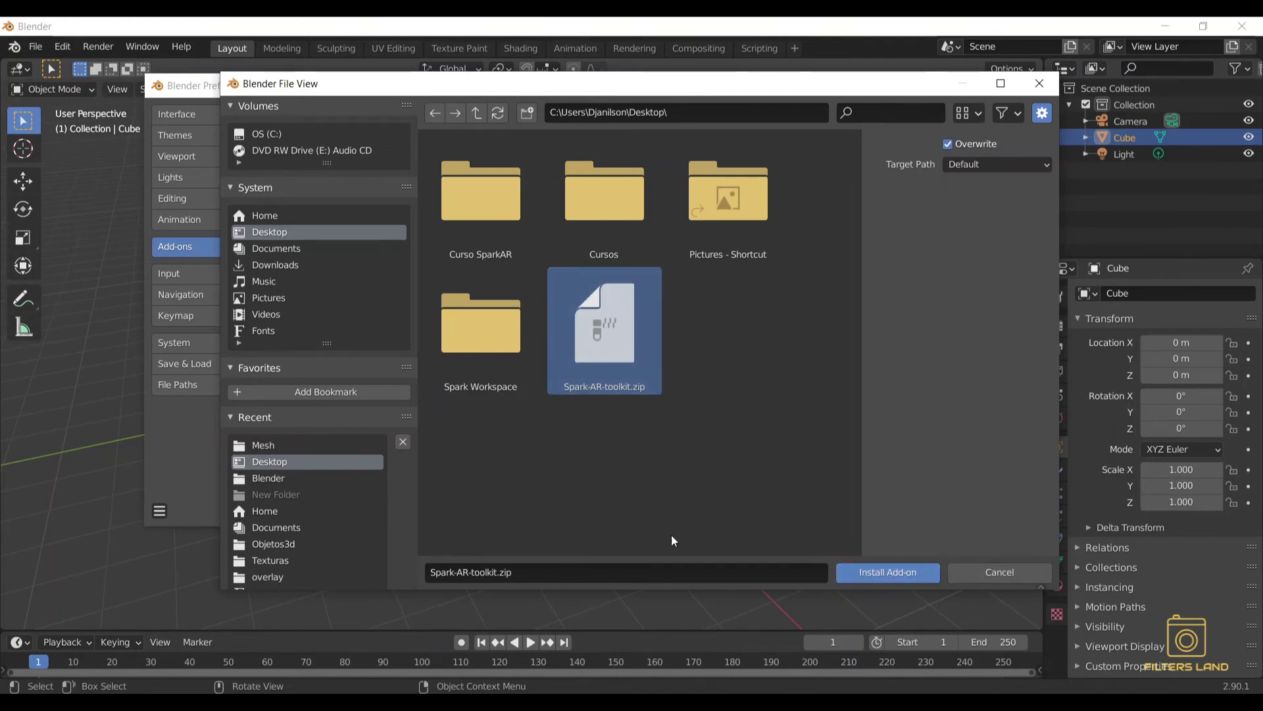
{"action": "left_click", "coordinate": [1001, 575]}
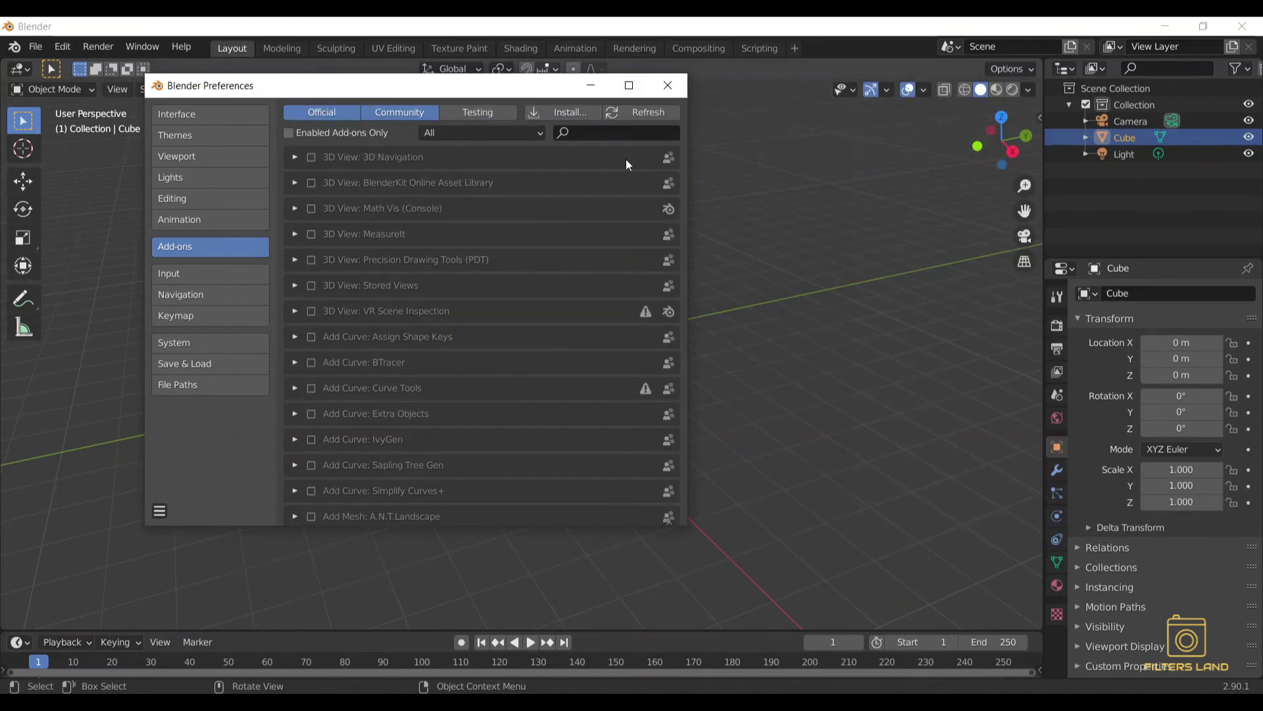
{"action": "left_click_drag", "start_coordinate": [535, 98], "coordinate": [478, 150]}
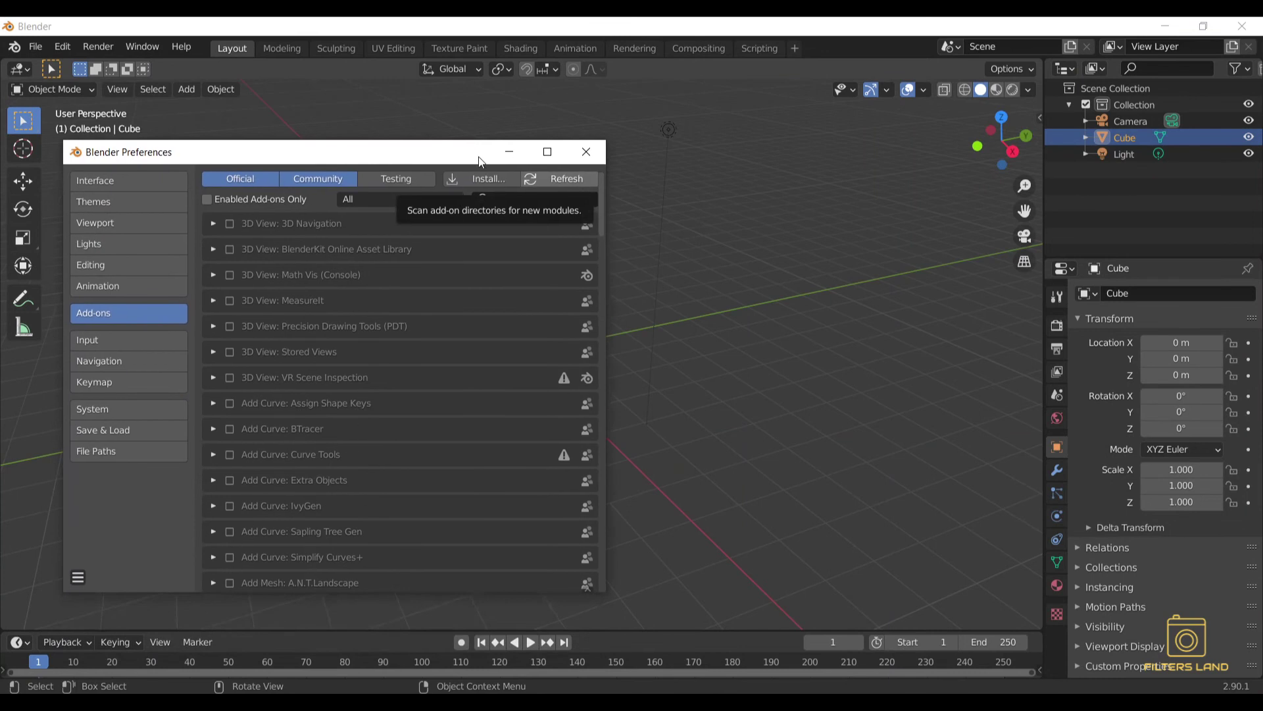
- Close Preferences and show the Spark AR Toolkit tab in the viewport sidebar
{"action": "left_click", "coordinate": [587, 152]}
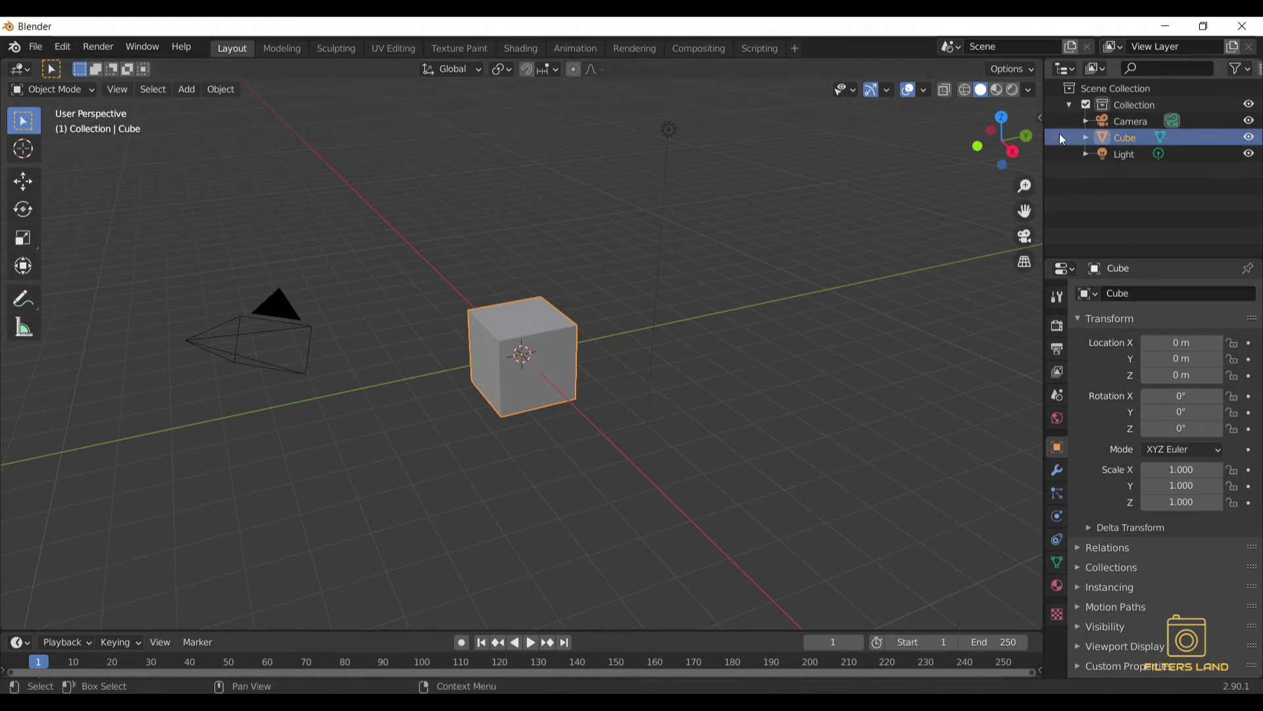
{"action": "left_click", "coordinate": [1038, 117]}
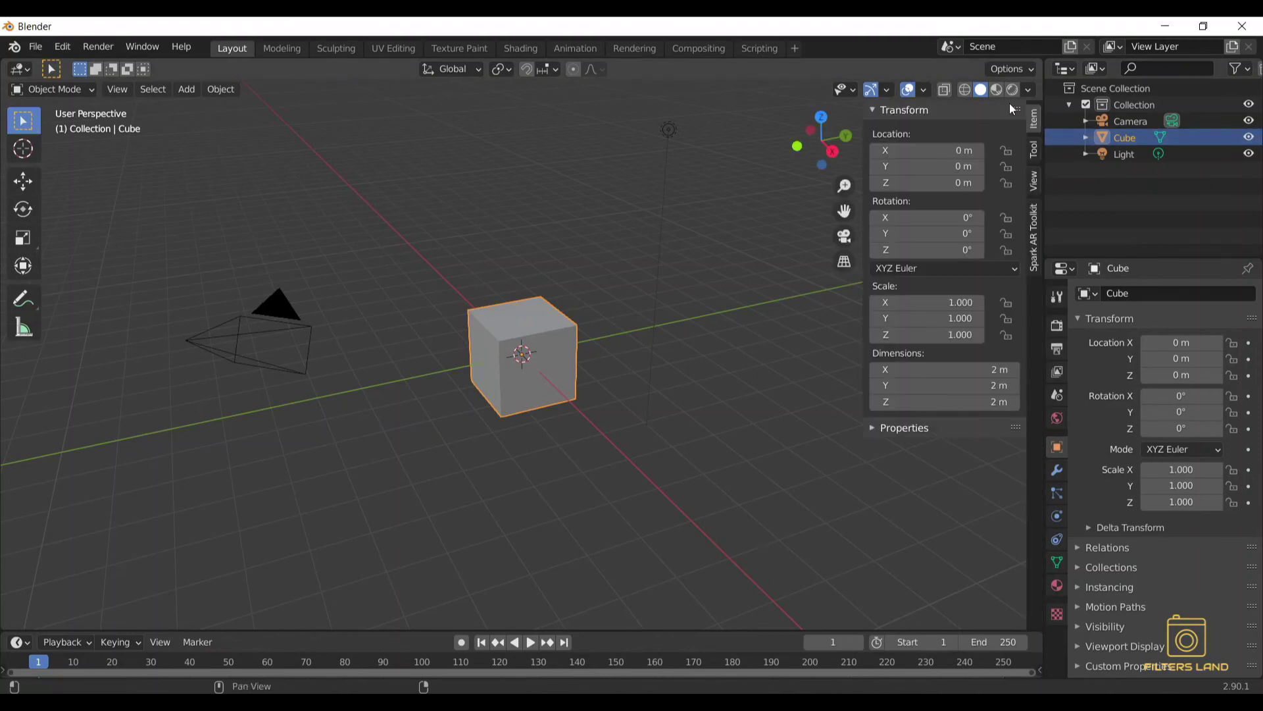
{"action": "left_click", "coordinate": [804, 401]}
{"action": "key", "text": "n"}
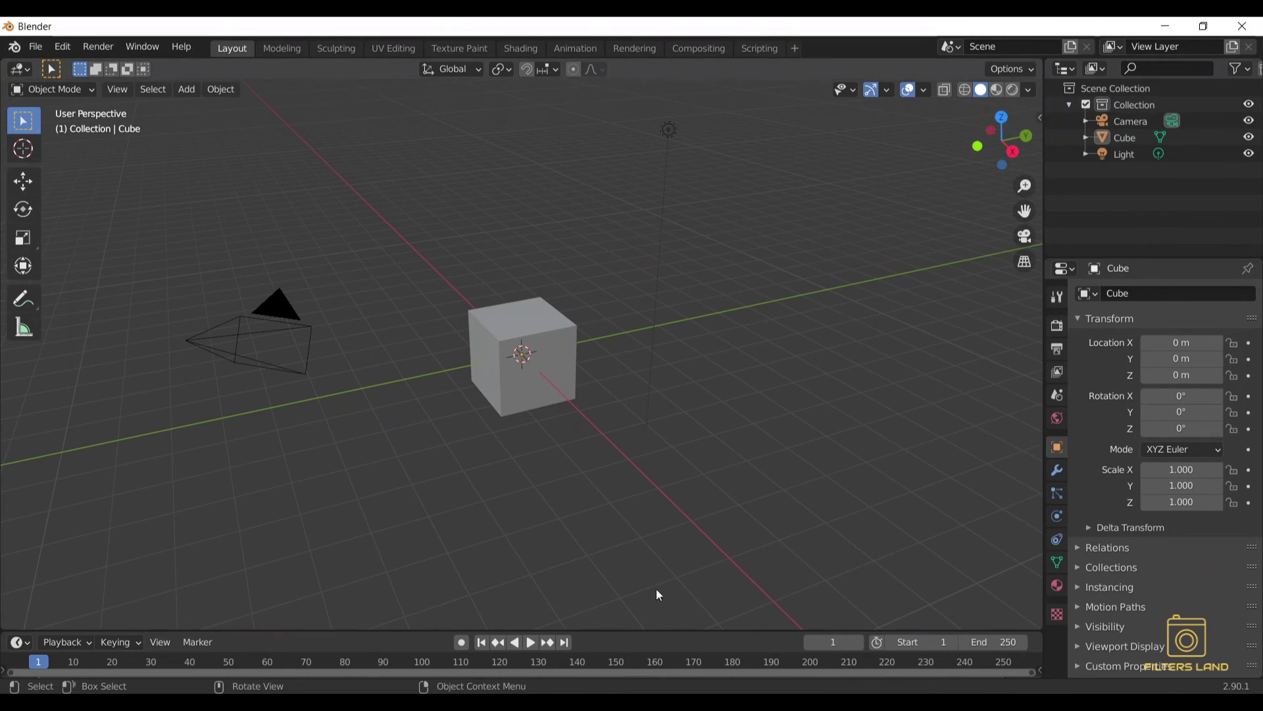
{"action": "key", "text": "n"}
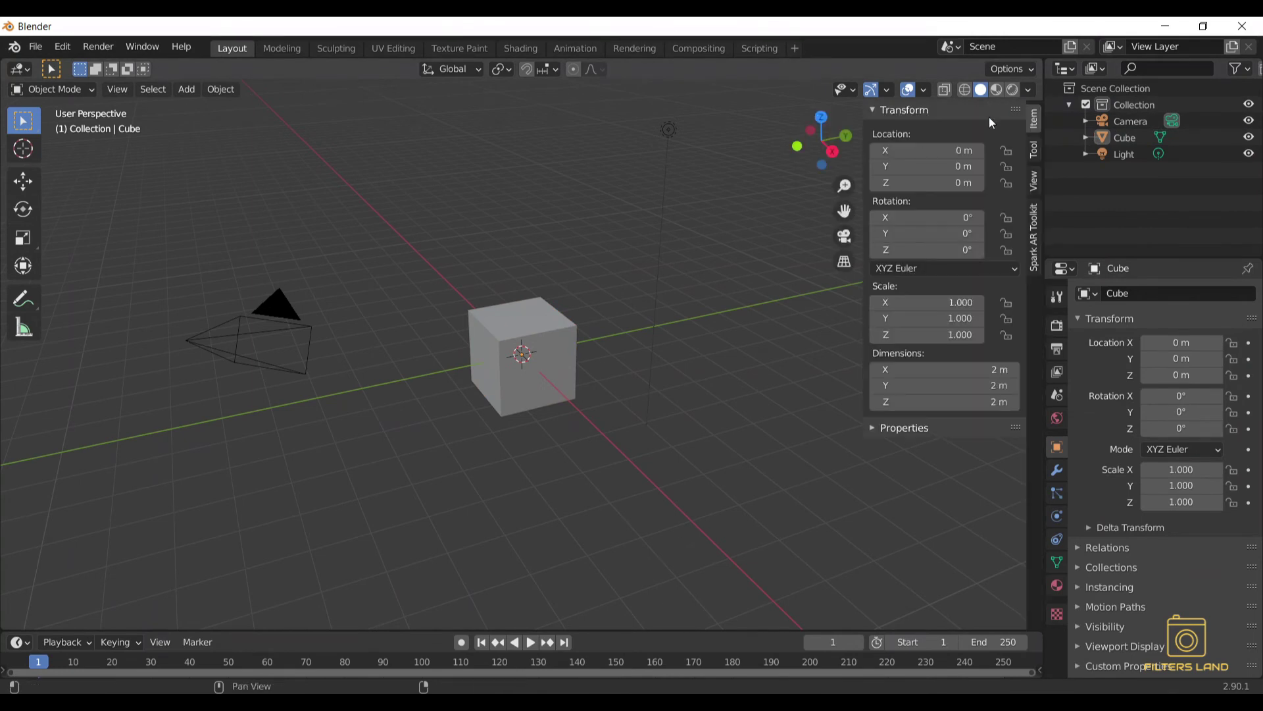
{"action": "left_click", "coordinate": [1036, 246]}
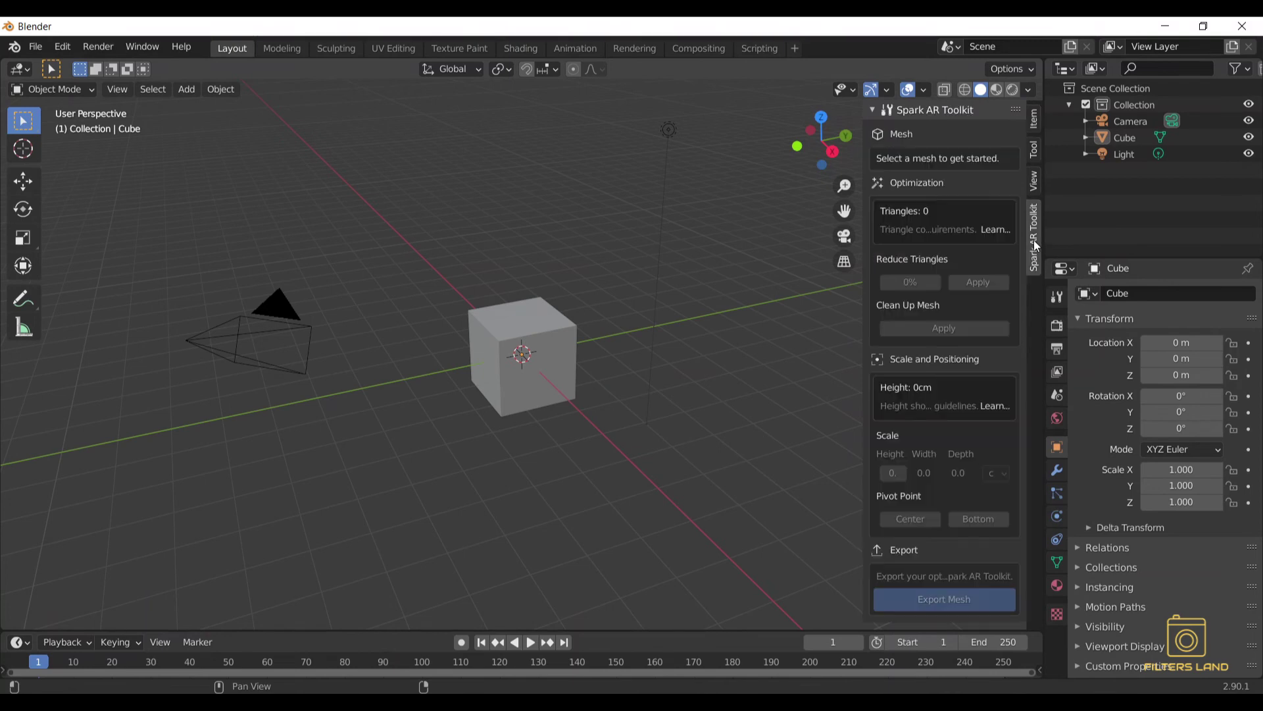
- Test the toolkit by selecting the cube and light, then box-selecting the cube alone
{"action": "left_click", "coordinate": [544, 389]}
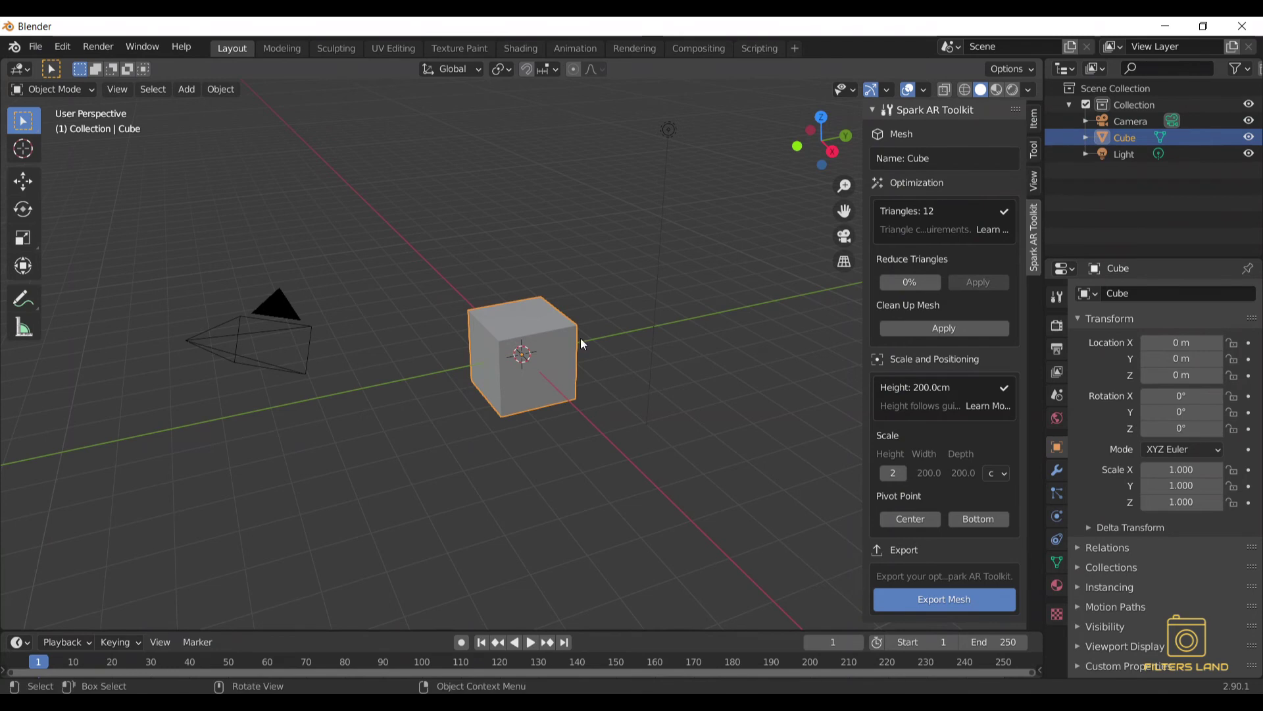
{"action": "left_click_drag", "start_coordinate": [342, 256], "coordinate": [794, 516]}
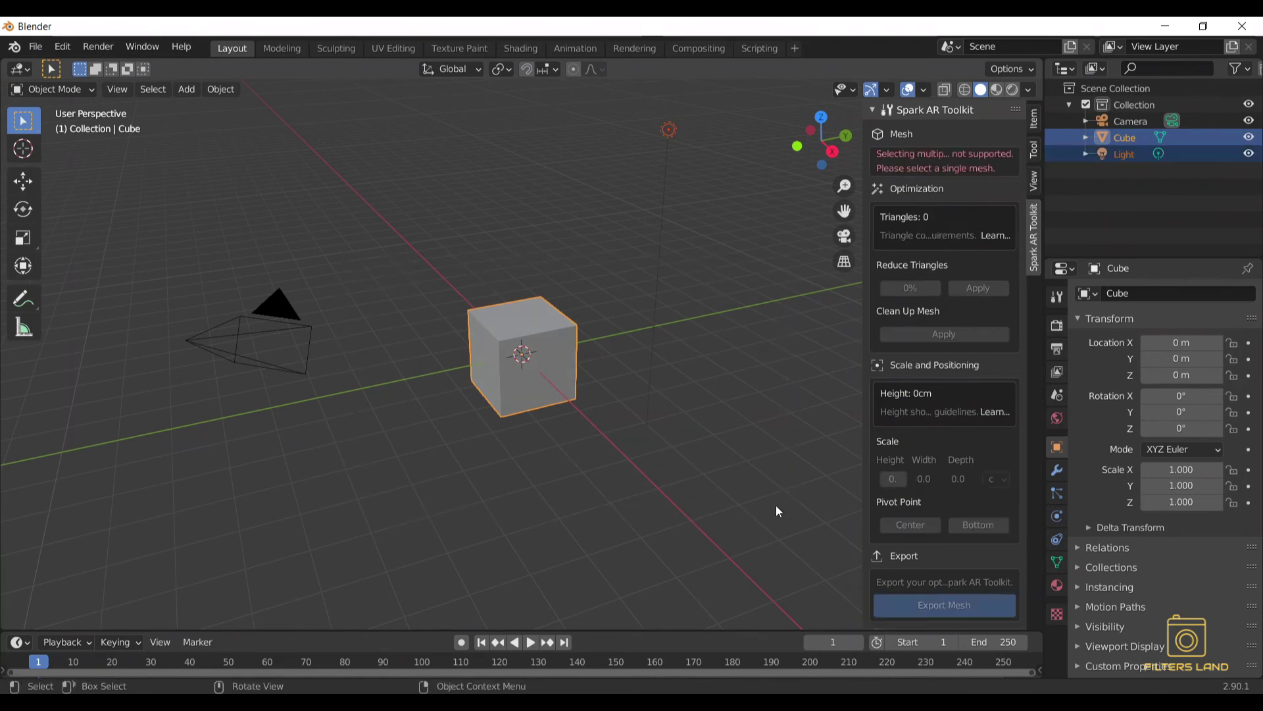
{"action": "left_click", "coordinate": [436, 287]}
{"action": "left_click_drag", "start_coordinate": [425, 256], "coordinate": [661, 496]}
{"action": "left_click", "coordinate": [444, 277]}
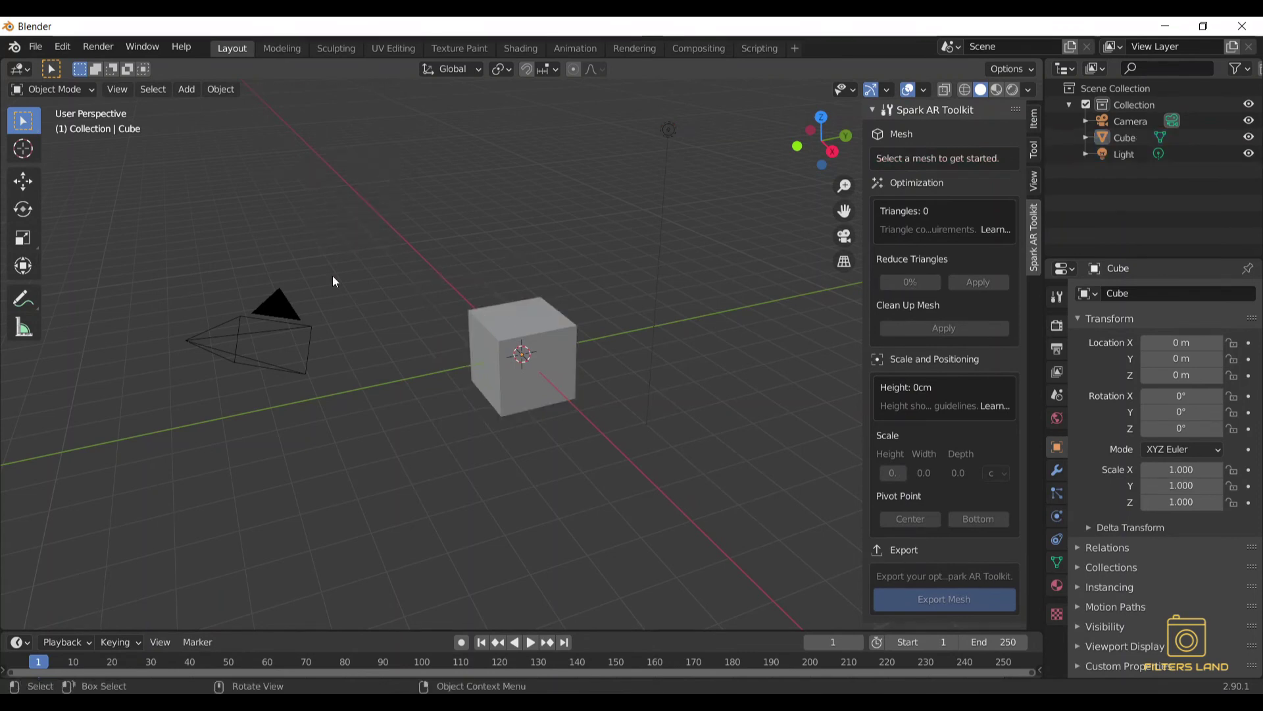
{"action": "left_click_drag", "start_coordinate": [336, 257], "coordinate": [567, 431]}
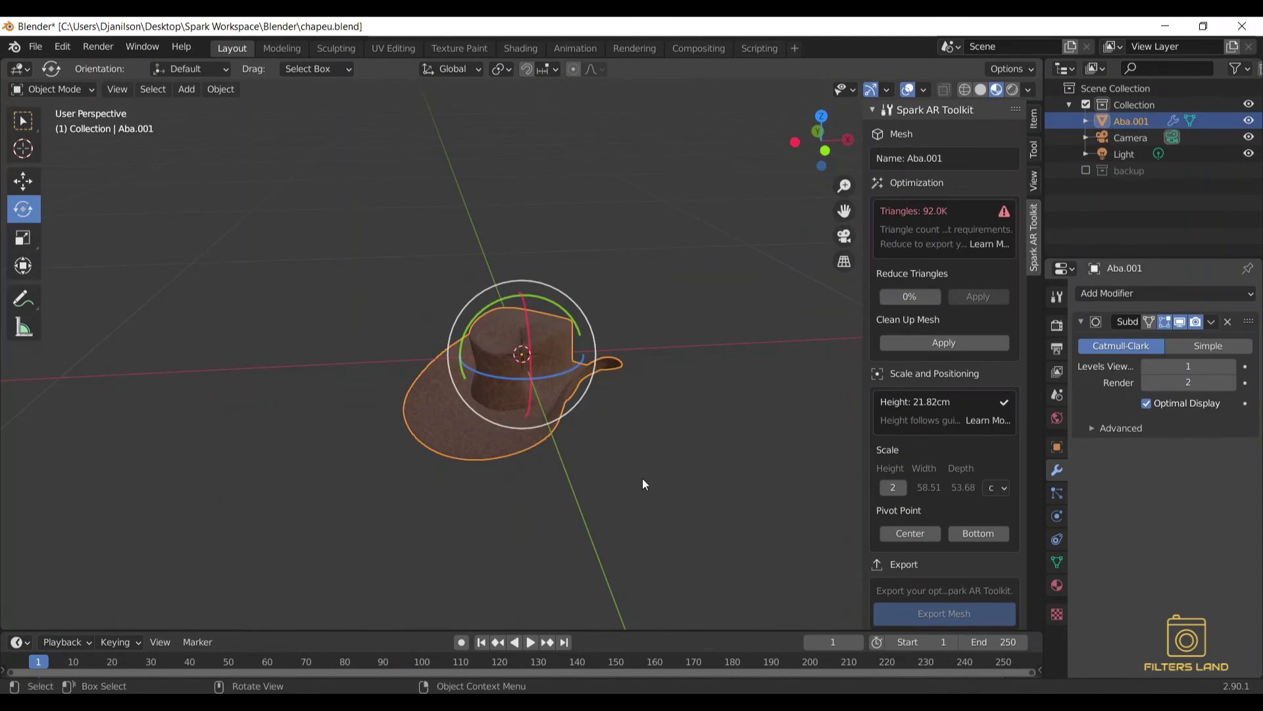
{"action": "scroll", "coordinate": [642, 485], "scroll_direction": "up", "scroll_amount": 3}
{"action": "right_click", "coordinate": [678, 530]}
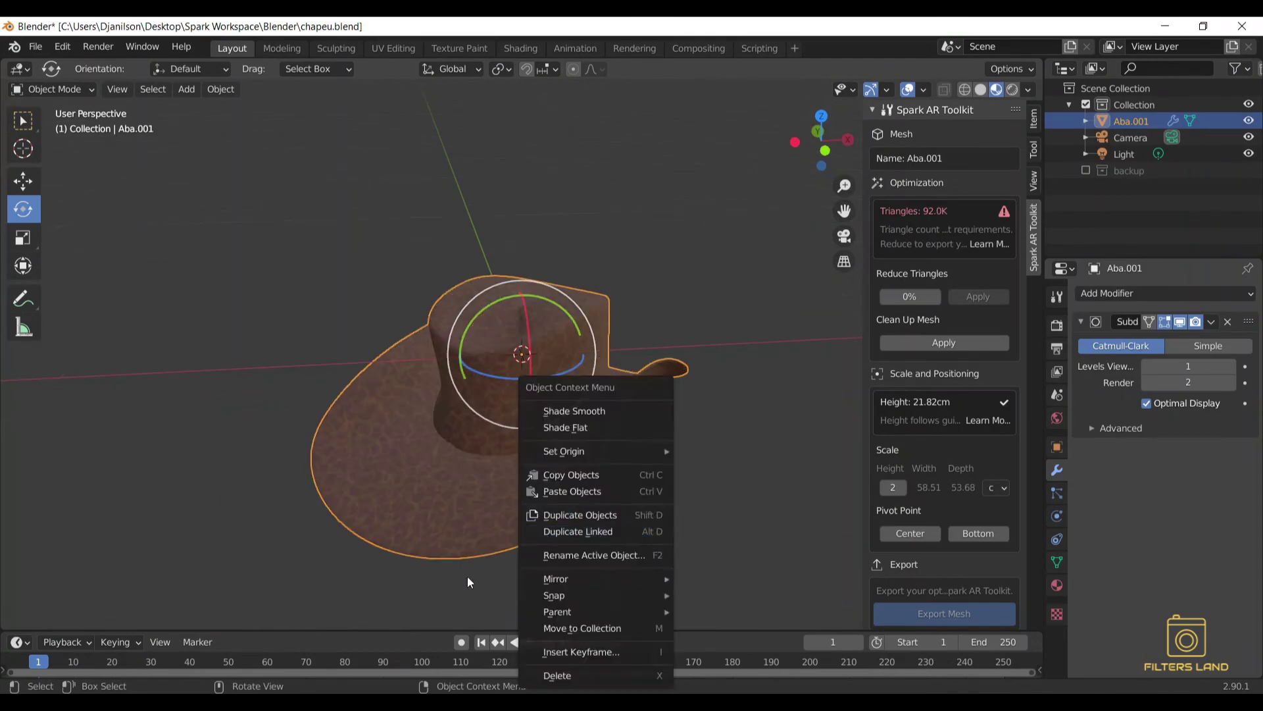
{"action": "middle_click_drag", "start_coordinate": [435, 587], "coordinate": [318, 535]}
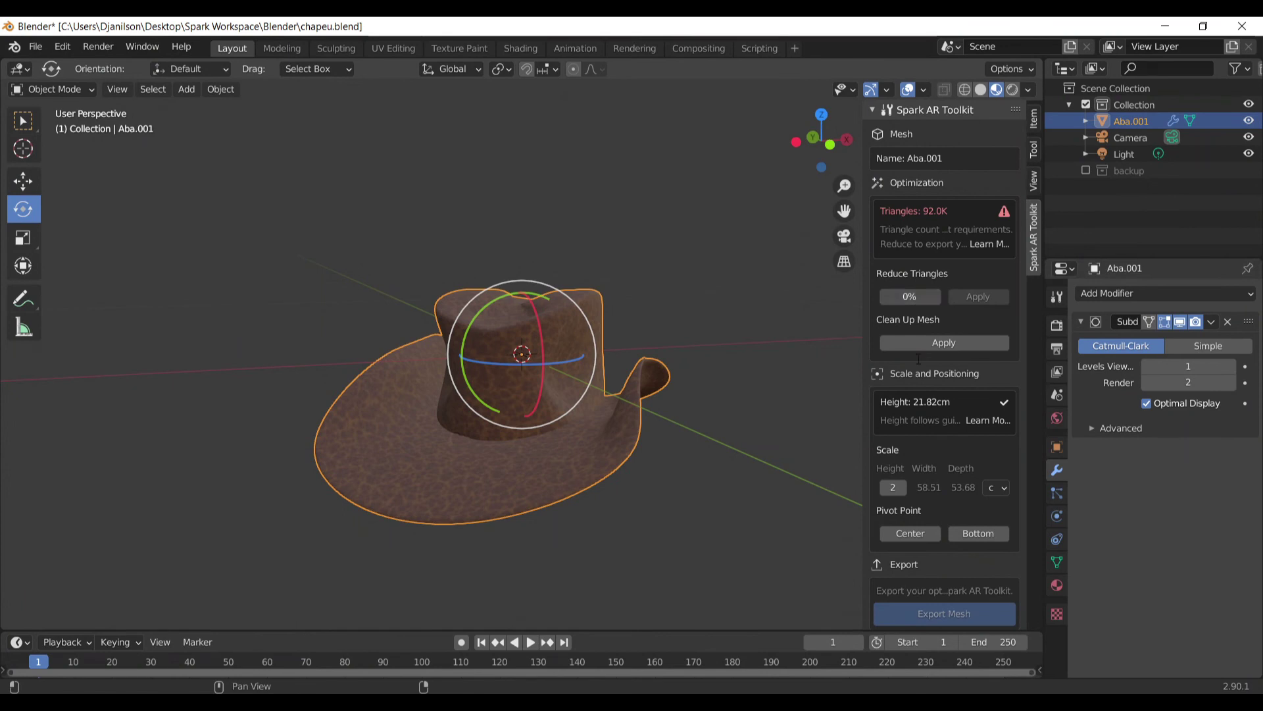
- Set Reduce Triangles to 50% on the hat mesh and apply it
{"action": "left_click", "coordinate": [912, 297]}
{"action": "key", "text": "BackSpace"}
{"action": "type", "text": "/50"}
{"action": "left_click_drag", "start_coordinate": [912, 294], "coordinate": [883, 295]}
{"action": "type", "text": "50"}
{"action": "key", "text": "Return"}
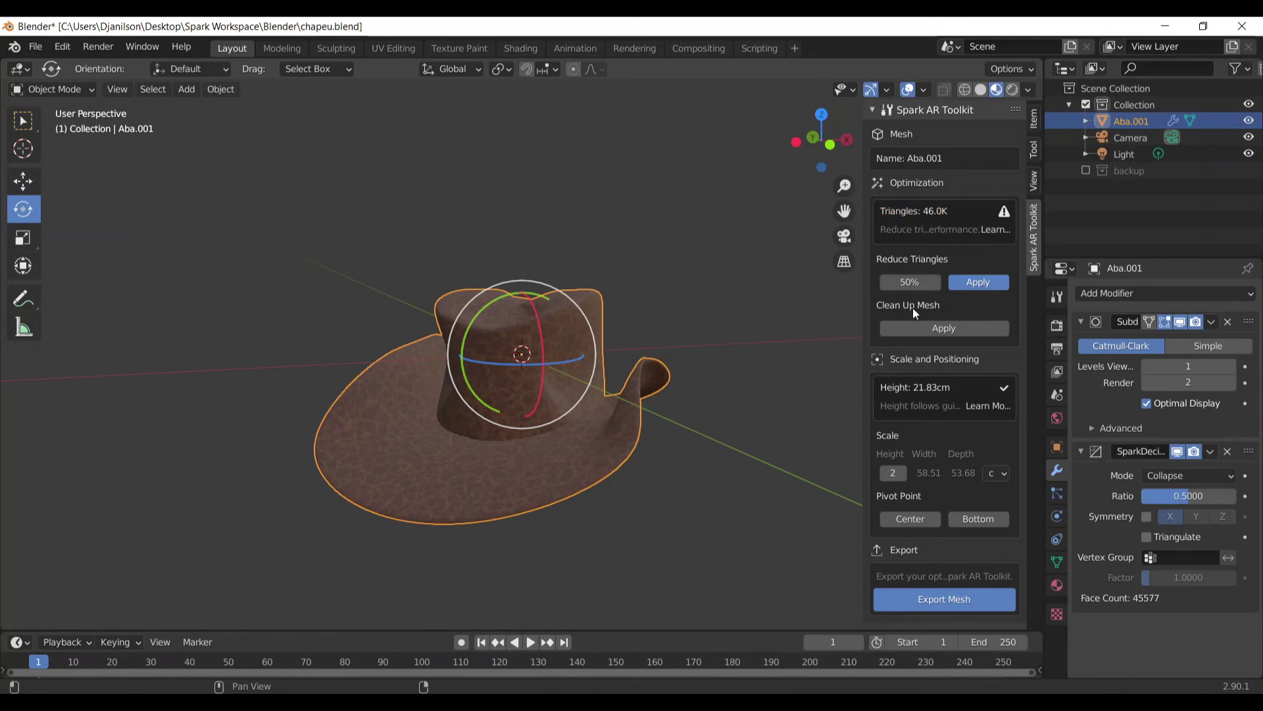
{"action": "left_click", "coordinate": [982, 286]}
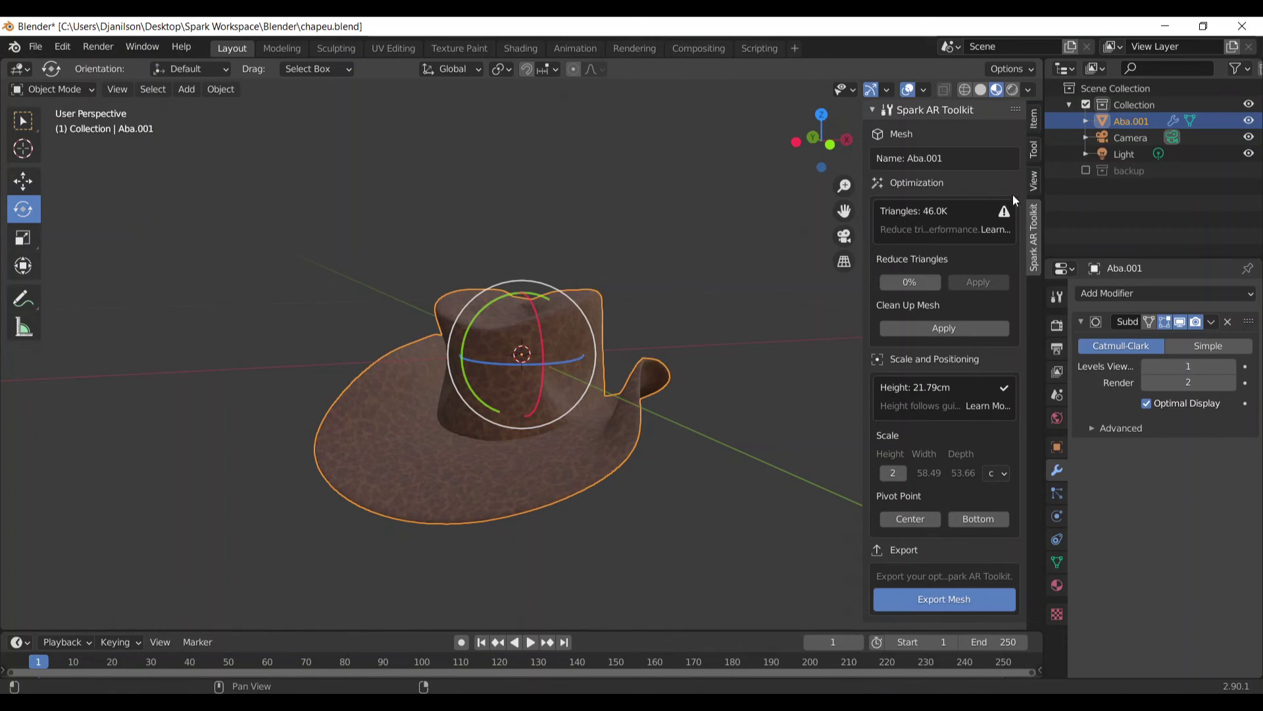
- Inspect the reduced hat from several angles, then confirm a 50% triangle reduction again
{"action": "left_click", "coordinate": [924, 283]}
{"action": "left_click", "coordinate": [678, 490]}
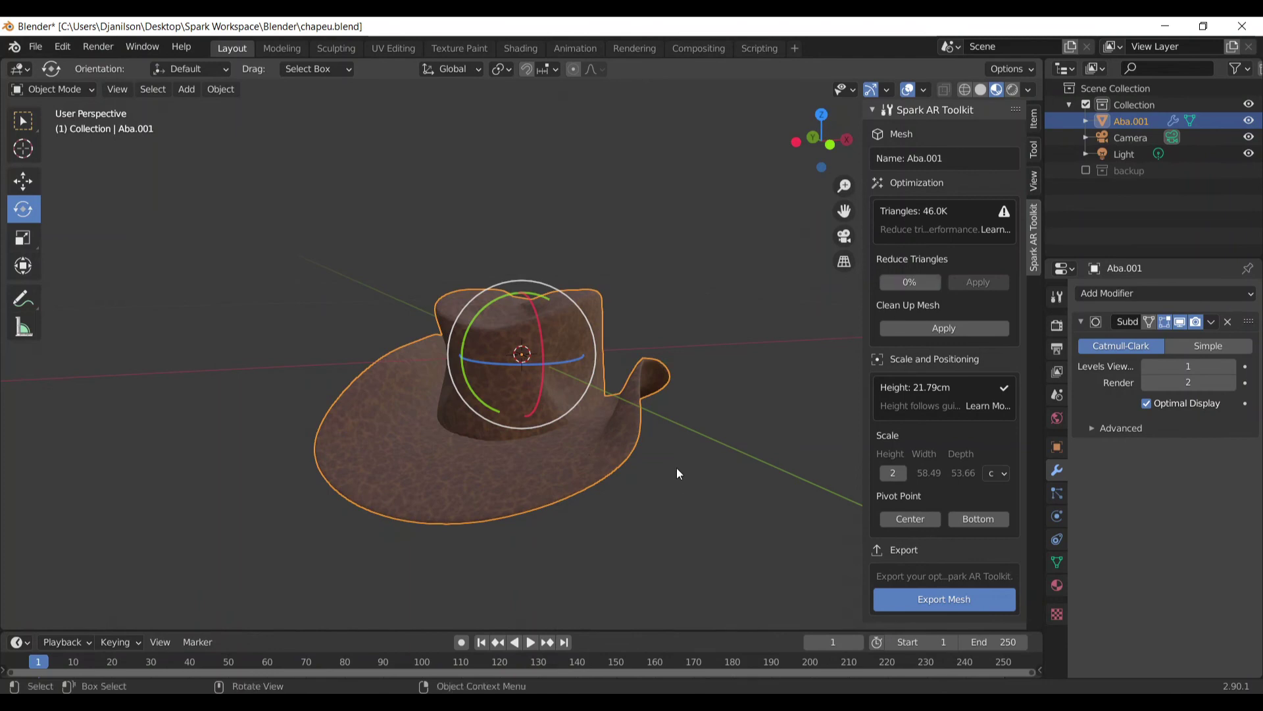
{"action": "middle_click_drag", "start_coordinate": [677, 473], "coordinate": [536, 367]}
{"action": "scroll", "coordinate": [536, 366], "scroll_direction": "up", "scroll_amount": 5}
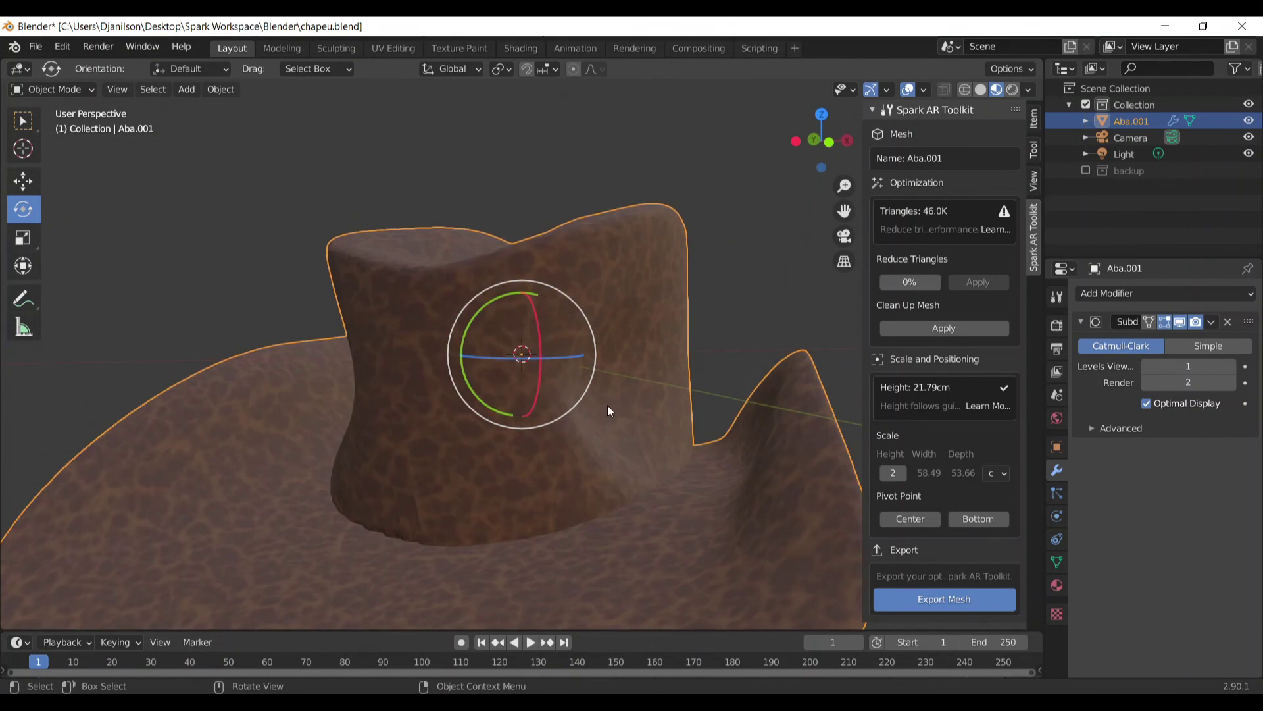
{"action": "scroll", "coordinate": [760, 476], "scroll_direction": "down", "scroll_amount": 4}
{"action": "middle_click_drag", "start_coordinate": [759, 476], "coordinate": [724, 538]}
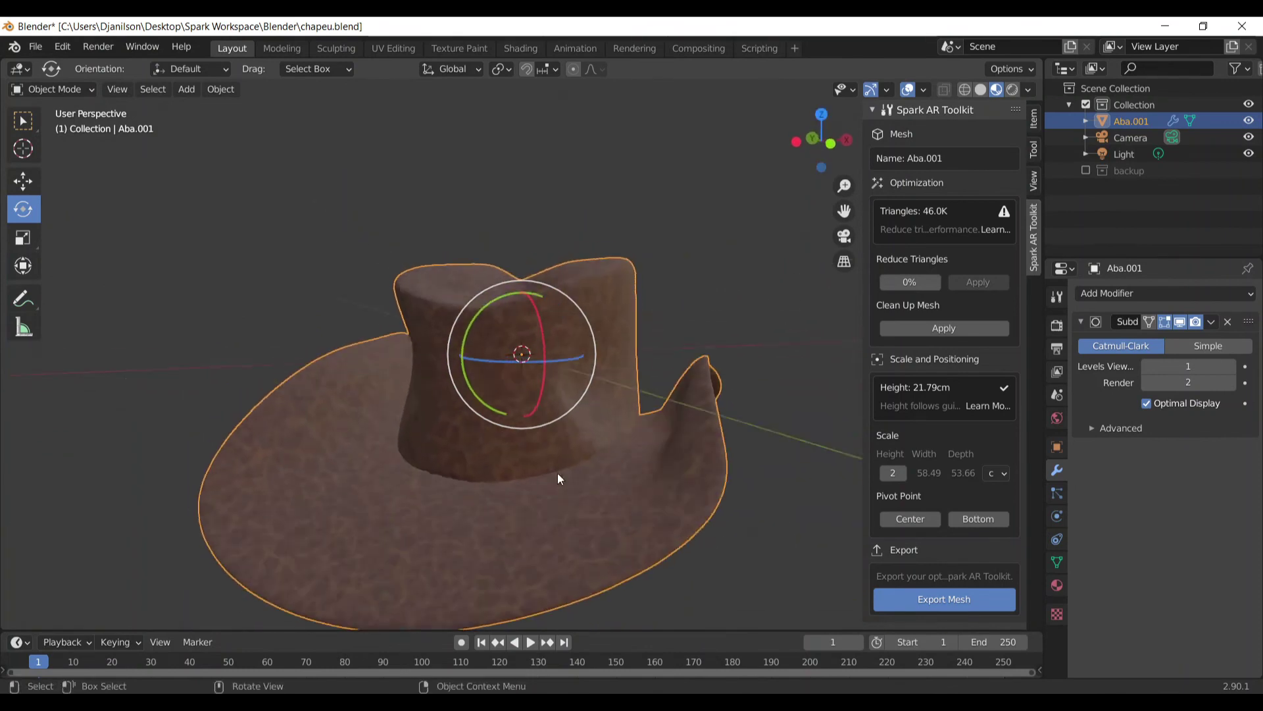
{"action": "scroll", "coordinate": [527, 454], "scroll_direction": "up", "scroll_amount": 4}
{"action": "scroll", "coordinate": [526, 454], "scroll_direction": "down", "scroll_amount": 5}
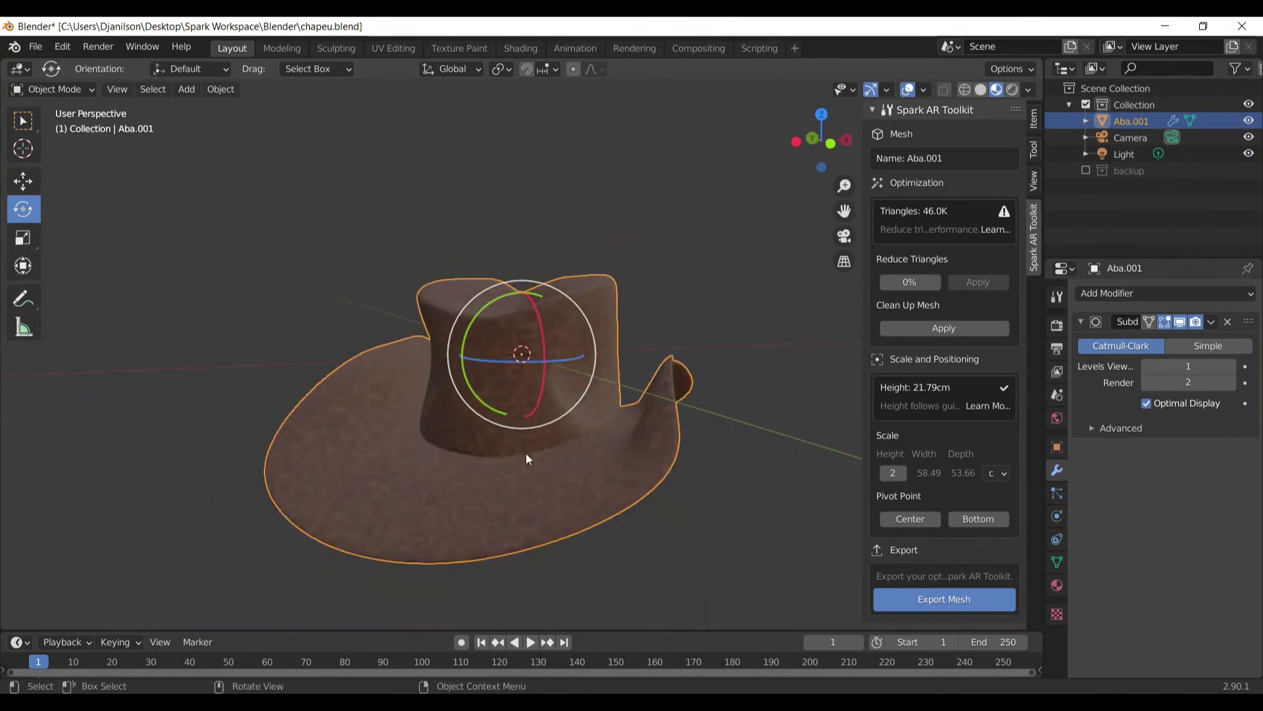
{"action": "left_click", "coordinate": [912, 282]}
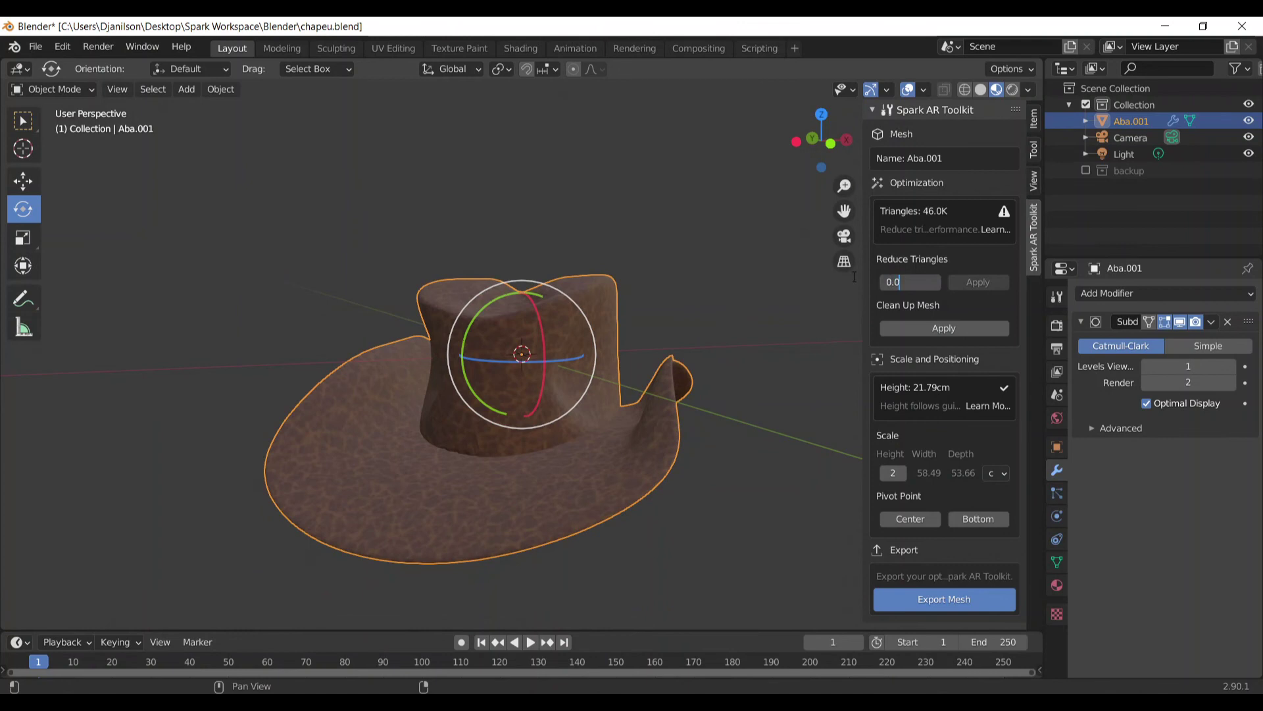
{"action": "type", "text": "50"}
{"action": "key", "text": "Return"}
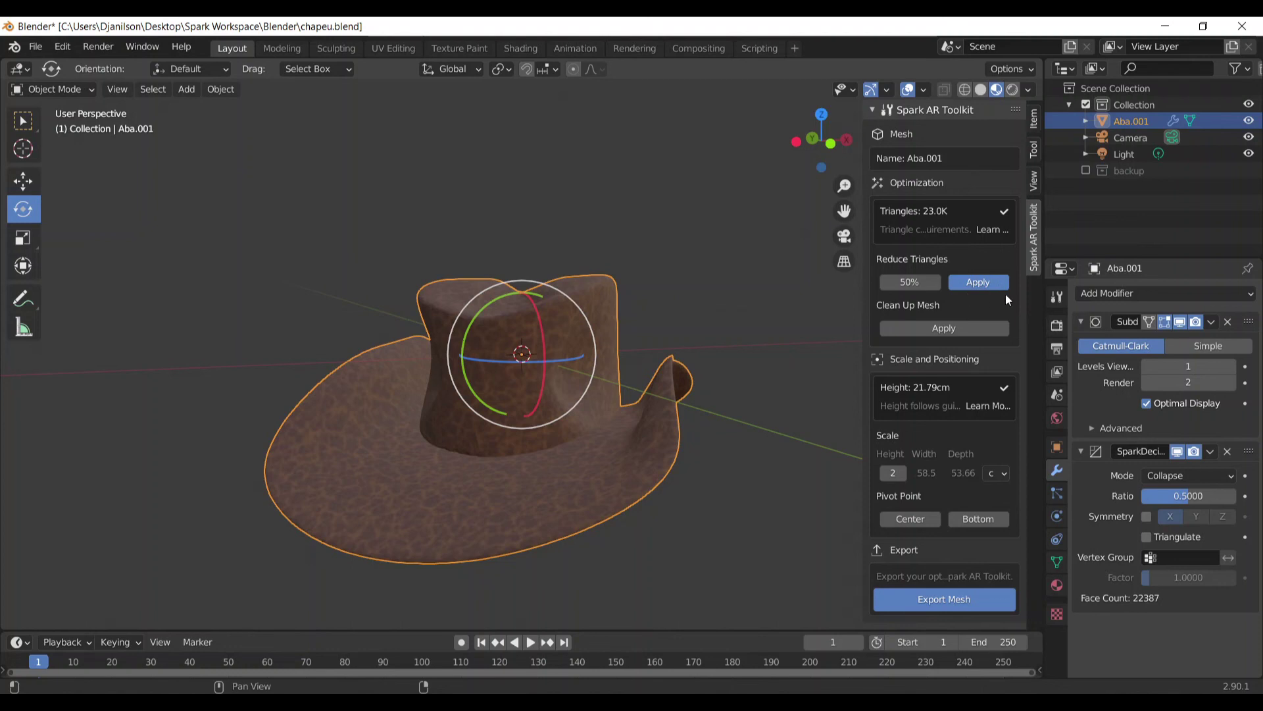
- Apply the decimation permanently and run Clean Up Mesh on the hat
{"action": "left_click", "coordinate": [1007, 283]}
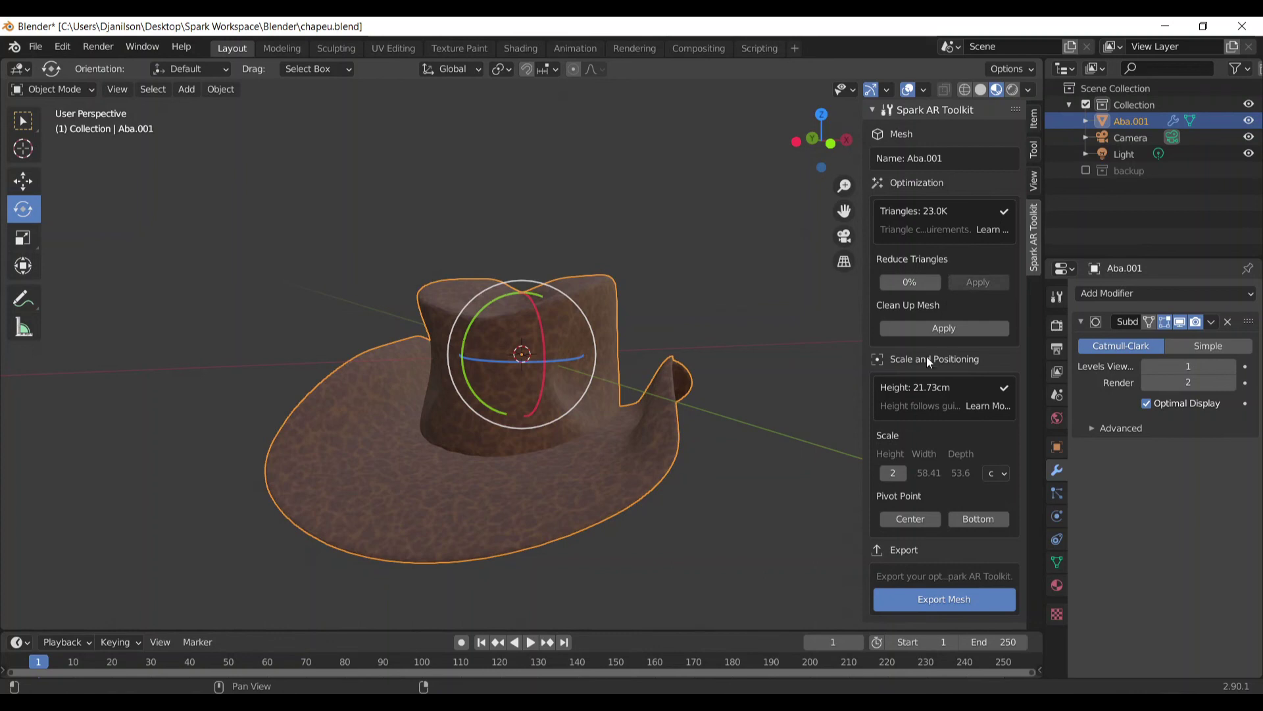
{"action": "left_click", "coordinate": [944, 332]}
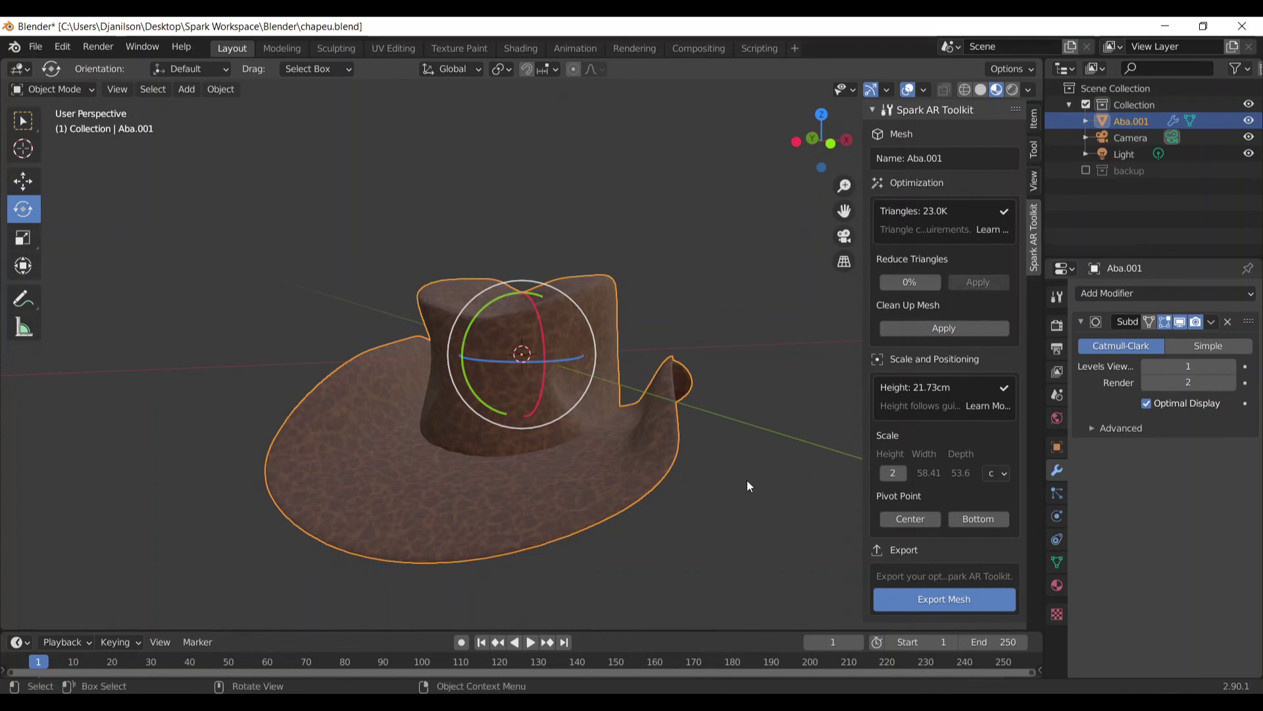
{"action": "right_click", "coordinate": [638, 548]}
{"action": "key", "text": "Escape"}
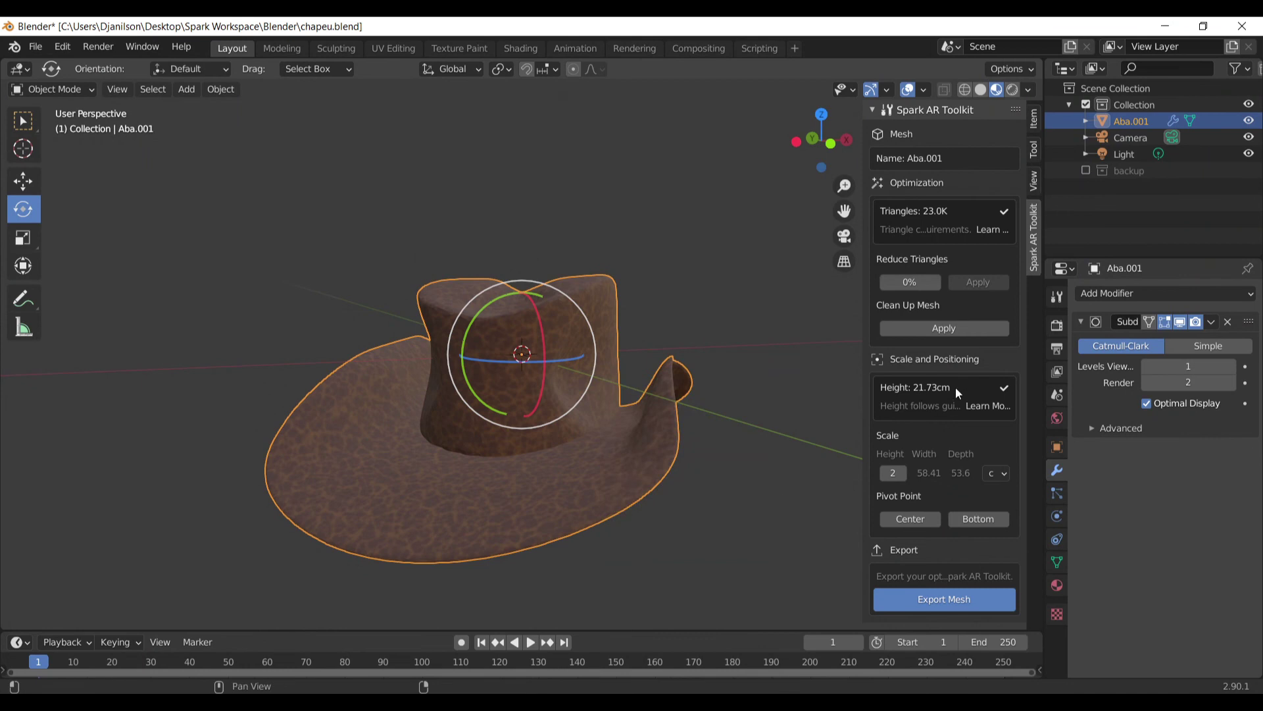
{"action": "middle_click_drag", "start_coordinate": [662, 497], "coordinate": [705, 506]}
{"action": "scroll", "coordinate": [757, 523], "scroll_direction": "down", "scroll_amount": 3}
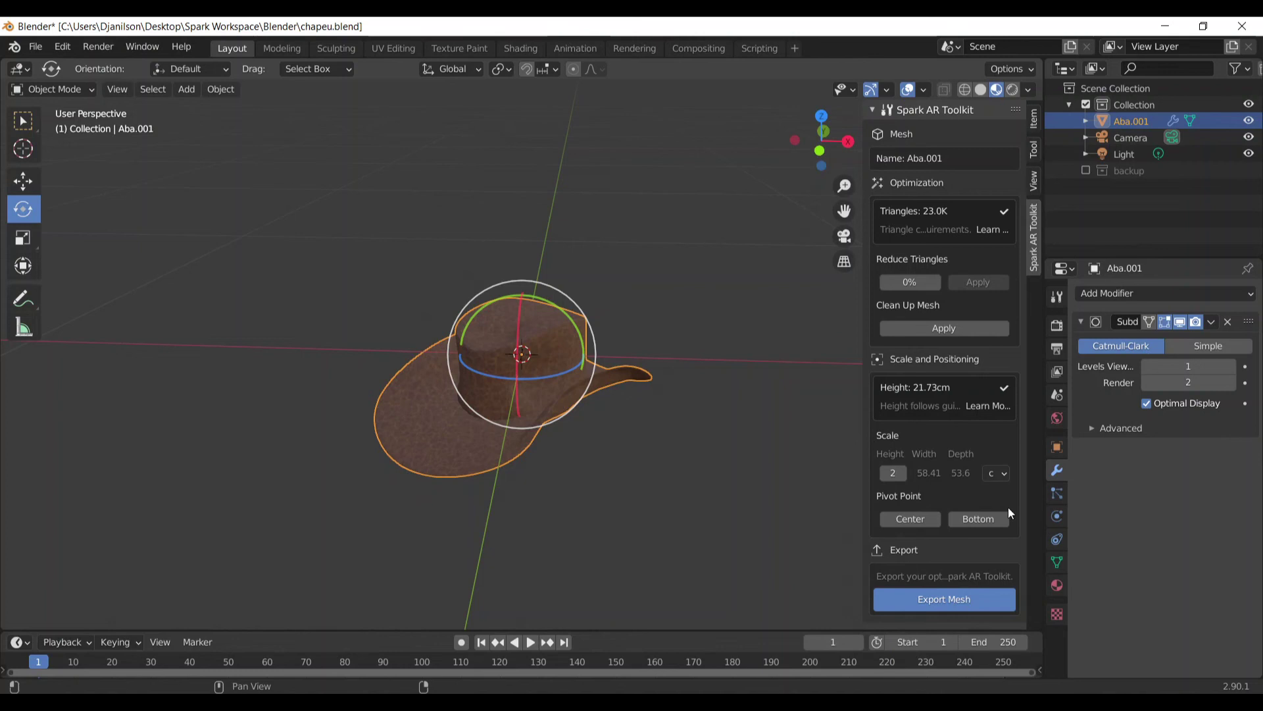
{"action": "middle_click_drag", "start_coordinate": [757, 510], "coordinate": [697, 475]}
- Set the hat's pivot to Center after trying Bottom, checking it from several angles
{"action": "left_click", "coordinate": [928, 521]}
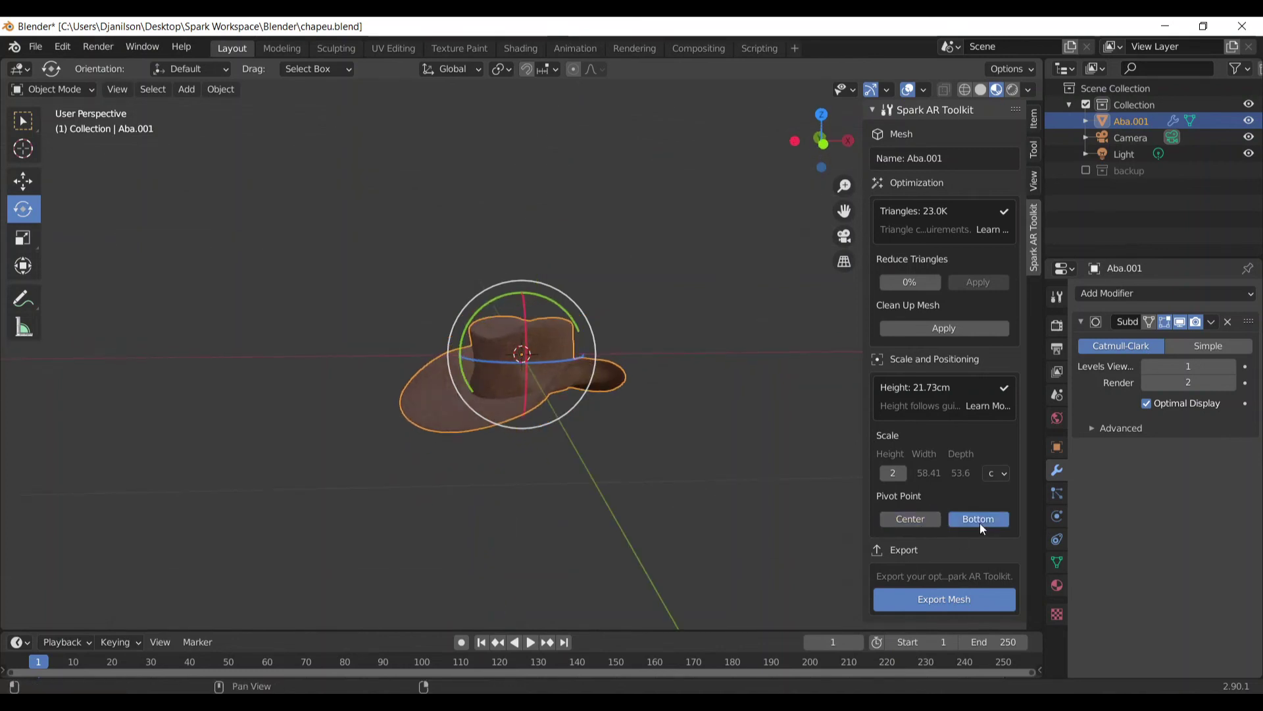
{"action": "middle_click_drag", "start_coordinate": [686, 509], "coordinate": [473, 533]}
{"action": "left_click", "coordinate": [923, 518]}
{"action": "middle_click_drag", "start_coordinate": [619, 577], "coordinate": [748, 570]}
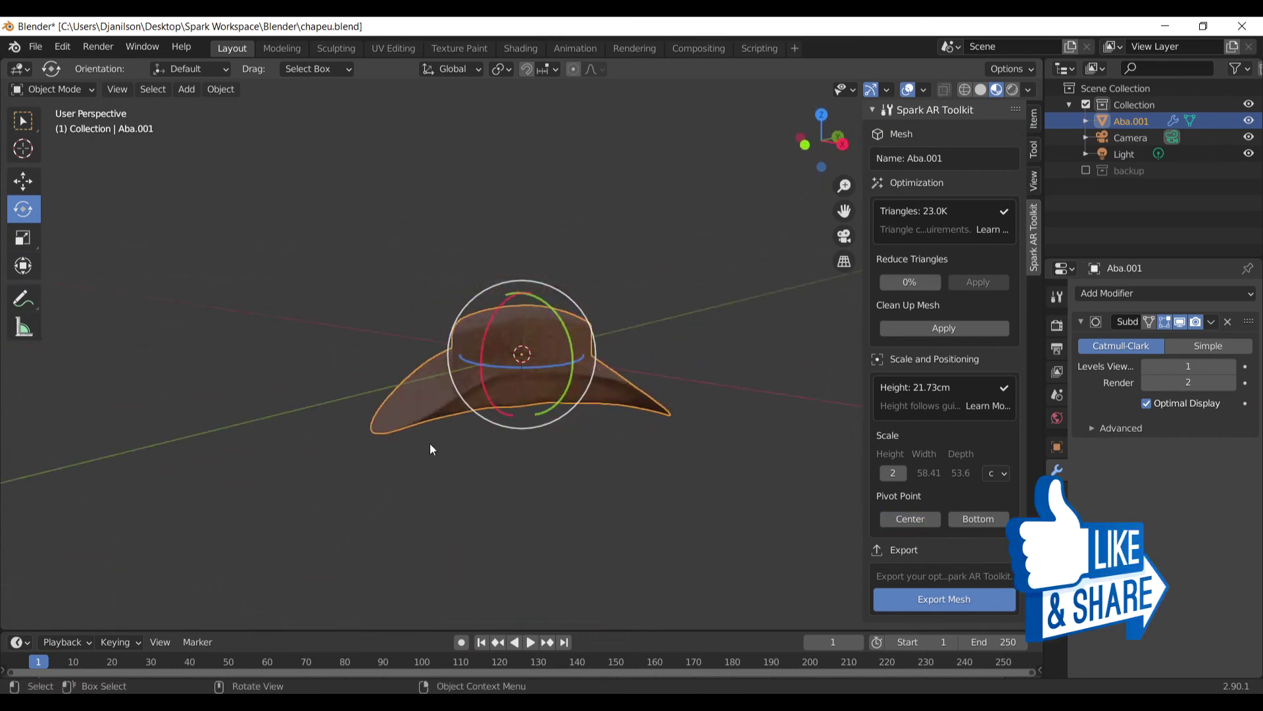
{"action": "middle_click_drag", "start_coordinate": [428, 448], "coordinate": [572, 444]}
{"action": "left_click", "coordinate": [911, 518]}
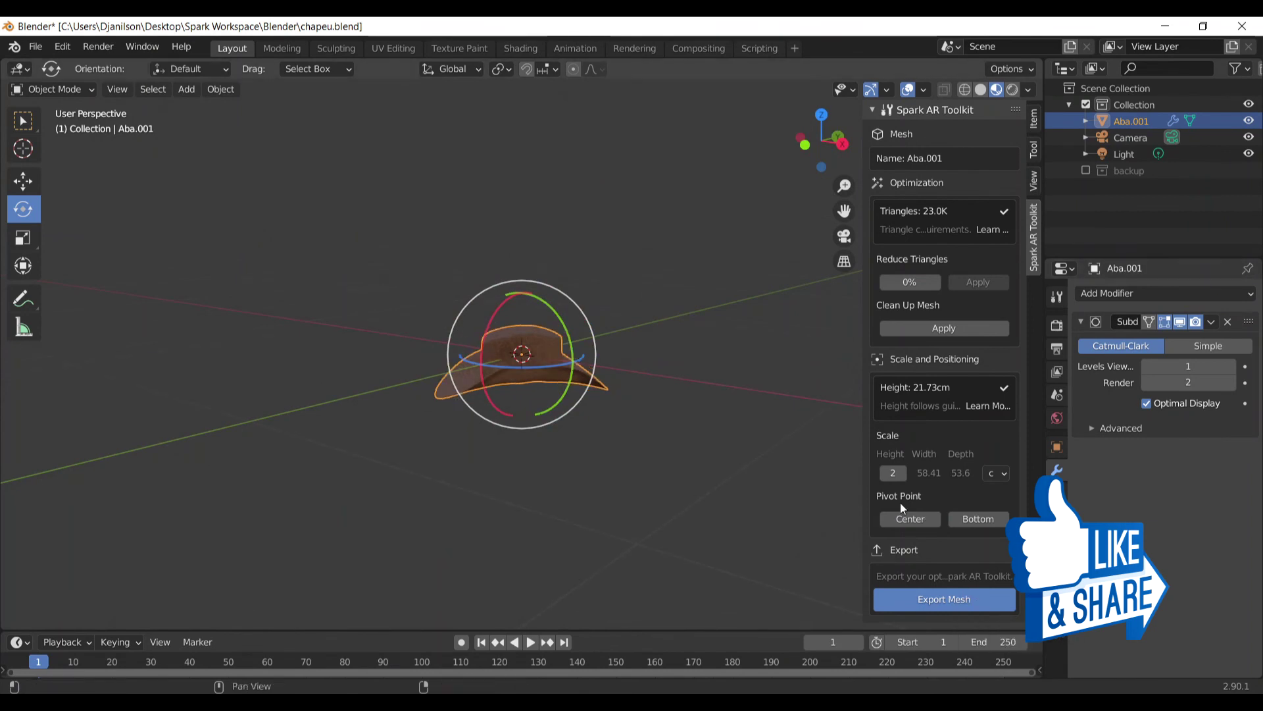
- Export the hat mesh as chapeu.gltf to the Desktop
{"action": "left_click", "coordinate": [936, 605]}
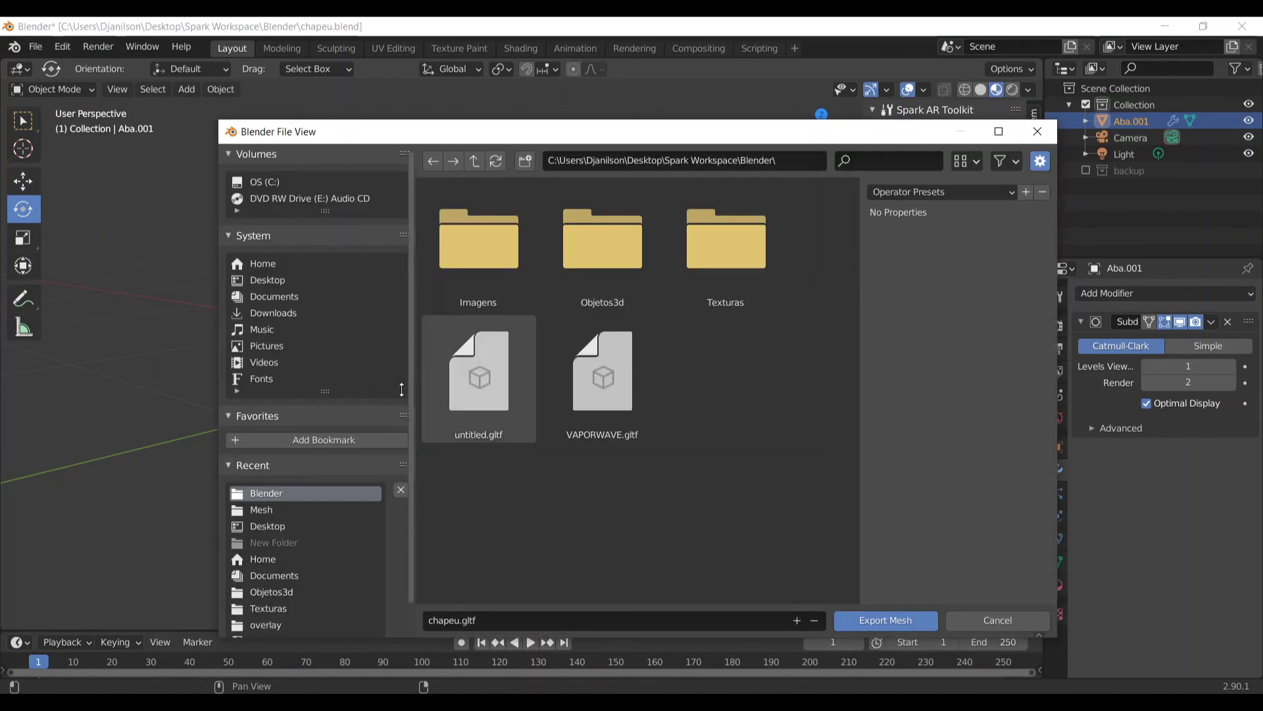
{"action": "key", "text": "BackSpace"}
{"action": "key", "text": "BackSpace"}
{"action": "left_click", "coordinate": [851, 624]}
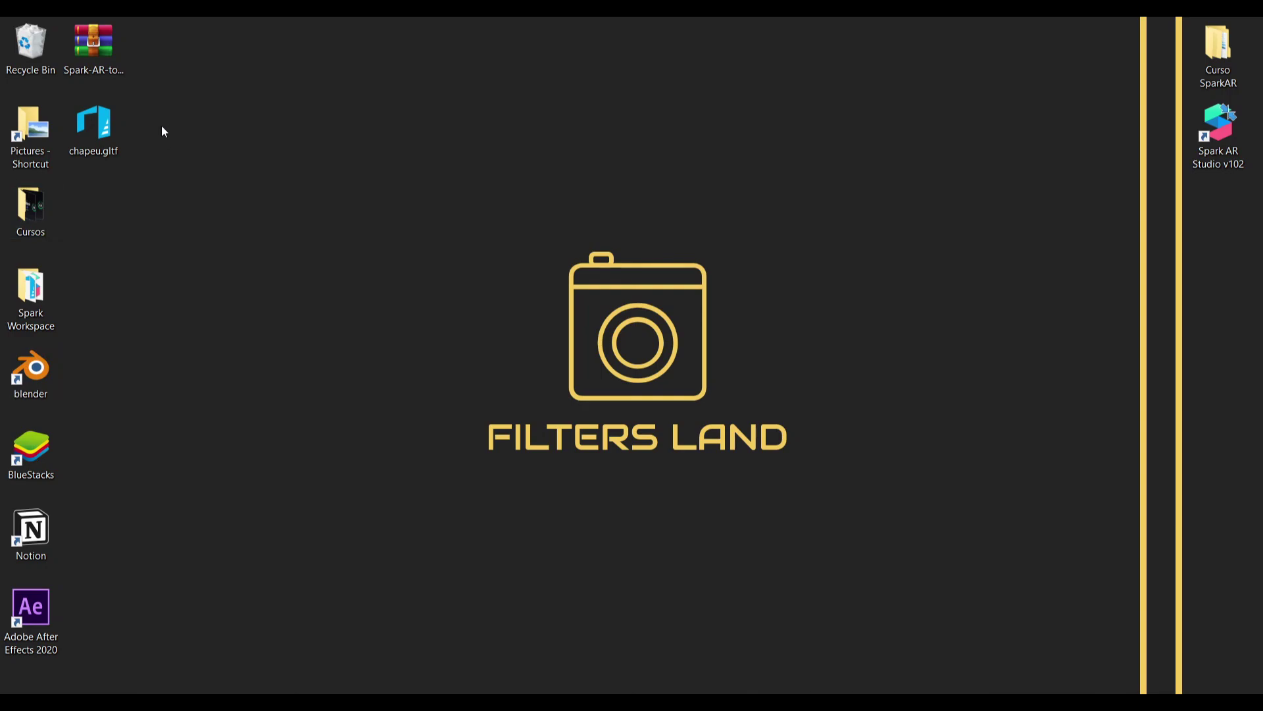
{"action": "left_click_drag", "start_coordinate": [161, 125], "coordinate": [86, 182]}
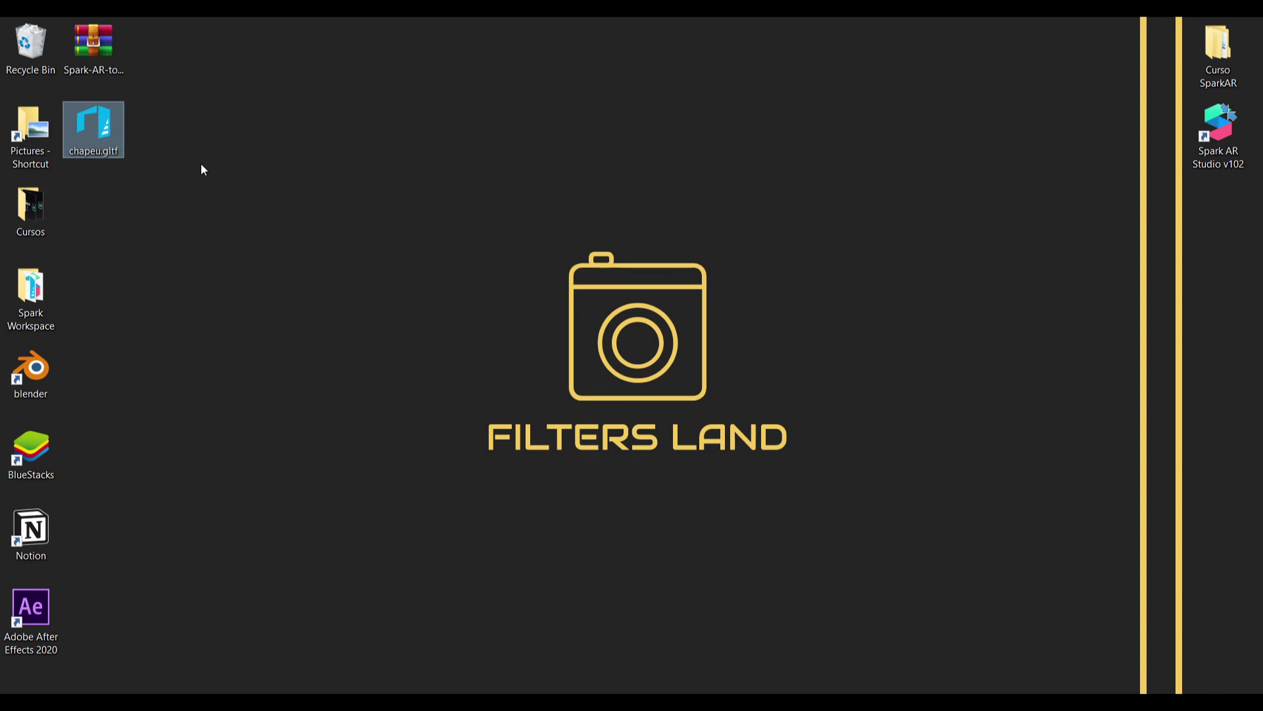
- Start Spark AR Studio and create a new project from the Head Decoration template
{"action": "left_click", "coordinate": [746, 690]}
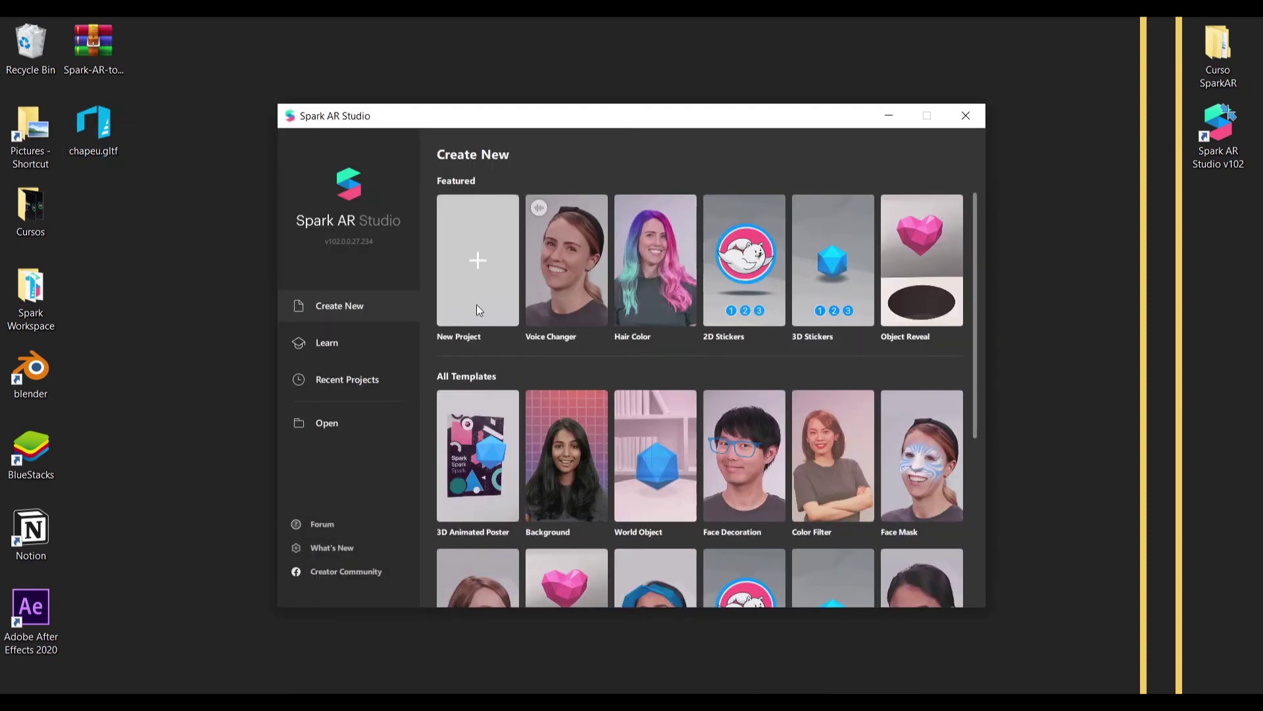
{"action": "left_click", "coordinate": [481, 267]}
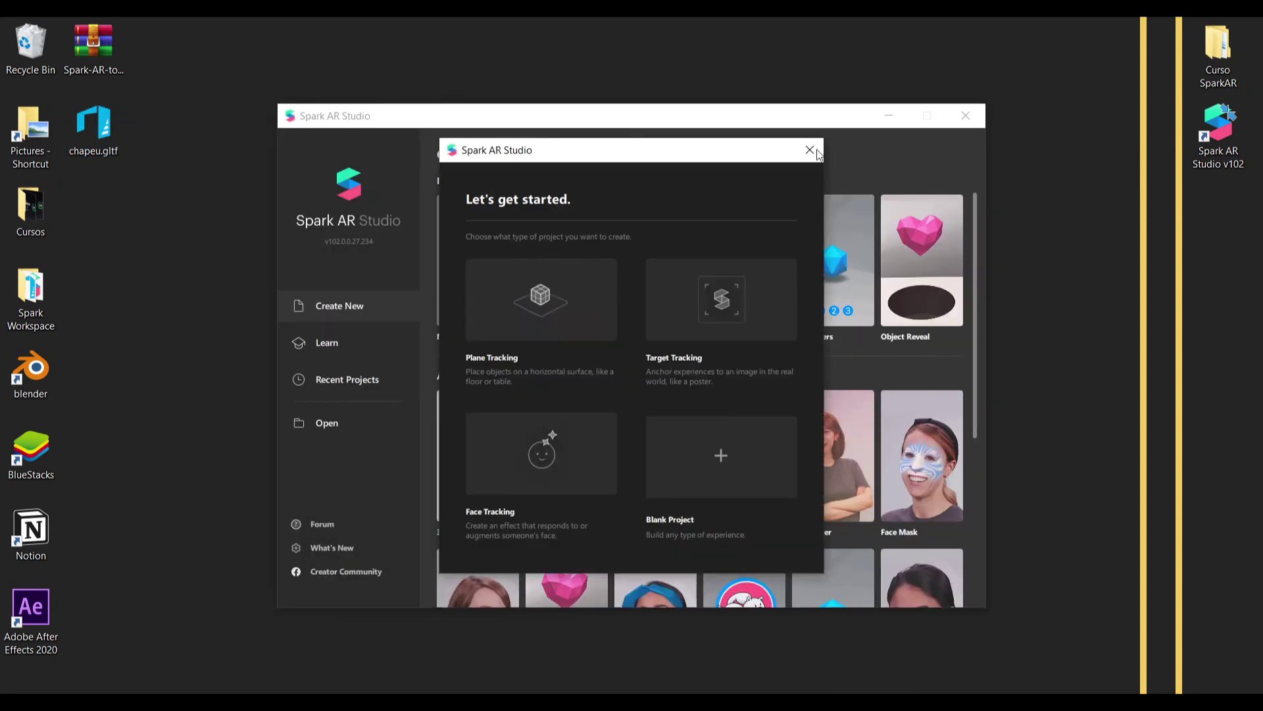
{"action": "left_click", "coordinate": [809, 149]}
{"action": "scroll", "coordinate": [780, 410], "scroll_direction": "down", "scroll_amount": 1}
{"action": "scroll", "coordinate": [778, 480], "scroll_direction": "down", "scroll_amount": 5}
{"action": "scroll", "coordinate": [778, 480], "scroll_direction": "up", "scroll_amount": 3}
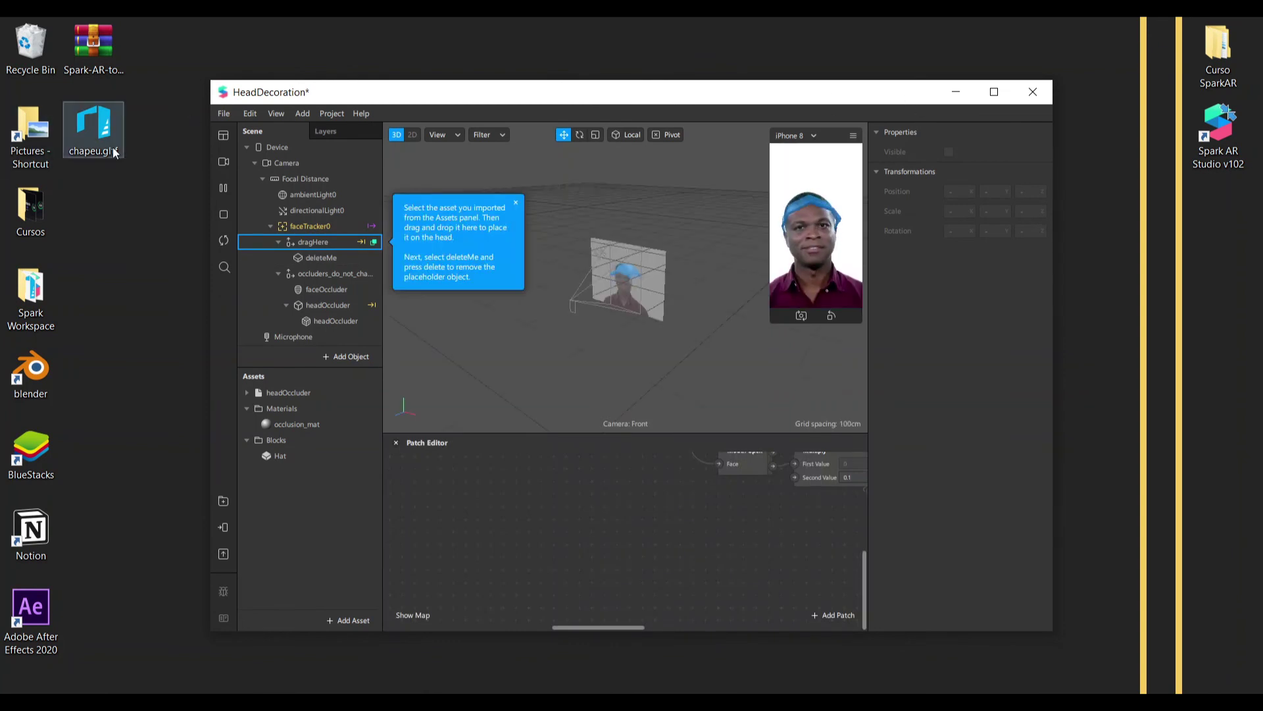
- Import chapeu.gltf, place it under dragHere and delete the deleteMe placeholder
{"action": "left_click_drag", "start_coordinate": [100, 136], "coordinate": [264, 539]}
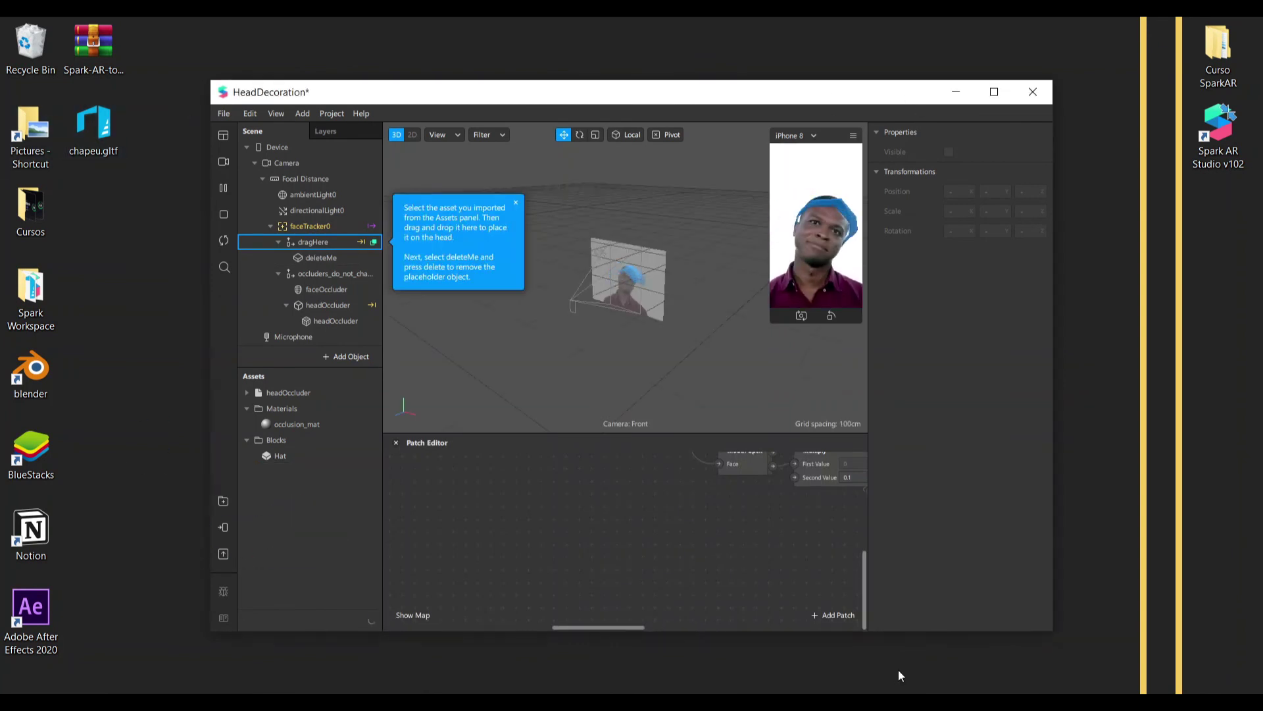
{"action": "left_click", "coordinate": [994, 92]}
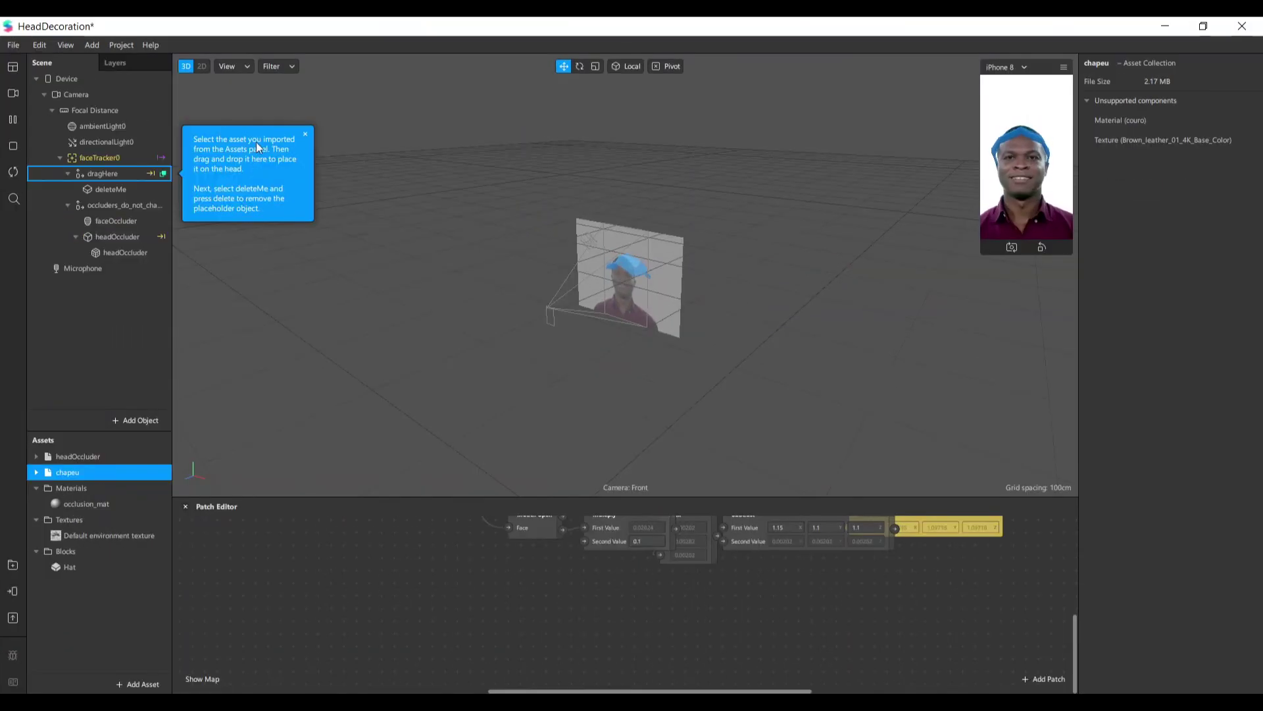
{"action": "left_click", "coordinate": [306, 133]}
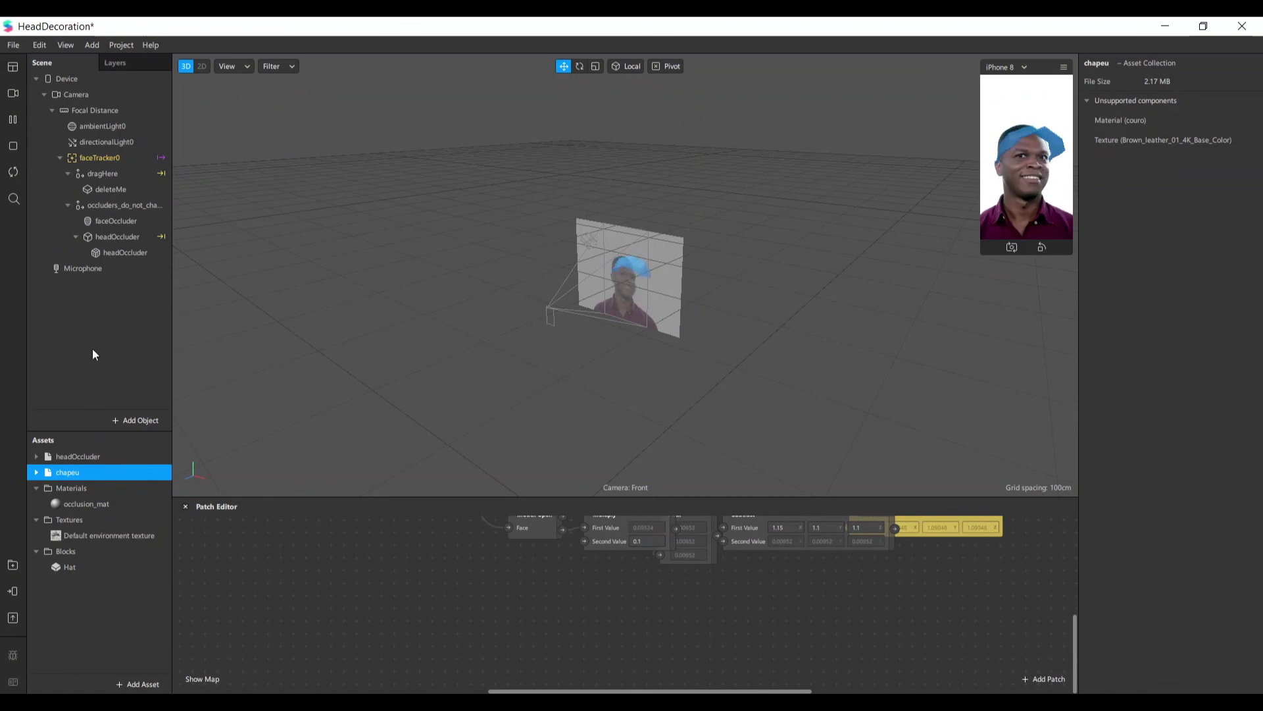
{"action": "left_click_drag", "start_coordinate": [74, 475], "coordinate": [109, 174]}
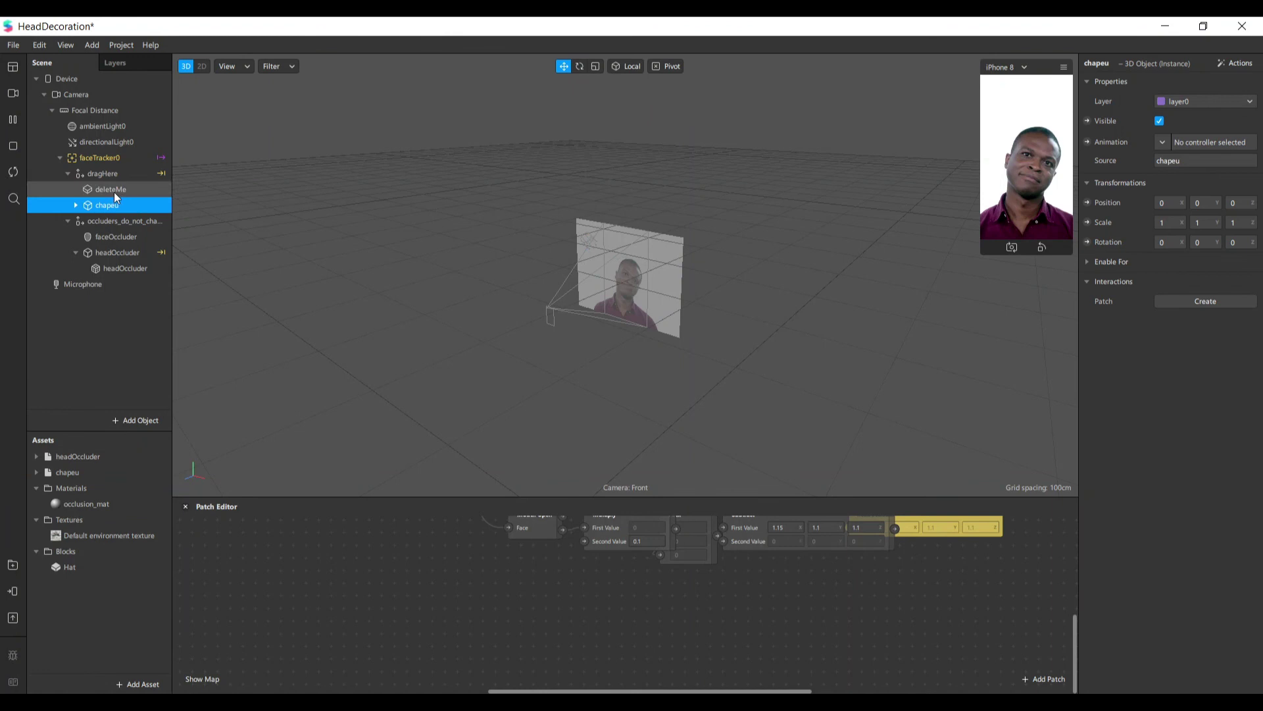
{"action": "left_click", "coordinate": [116, 192]}
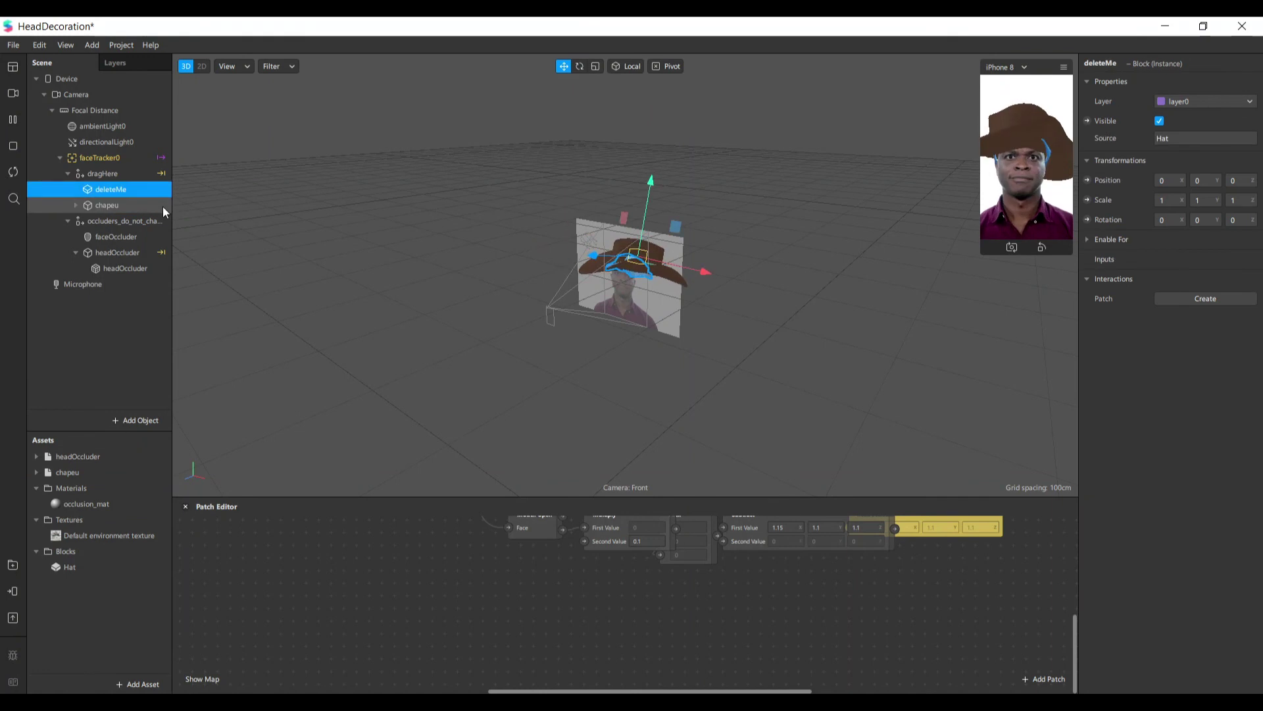
{"action": "key", "text": "Delete"}
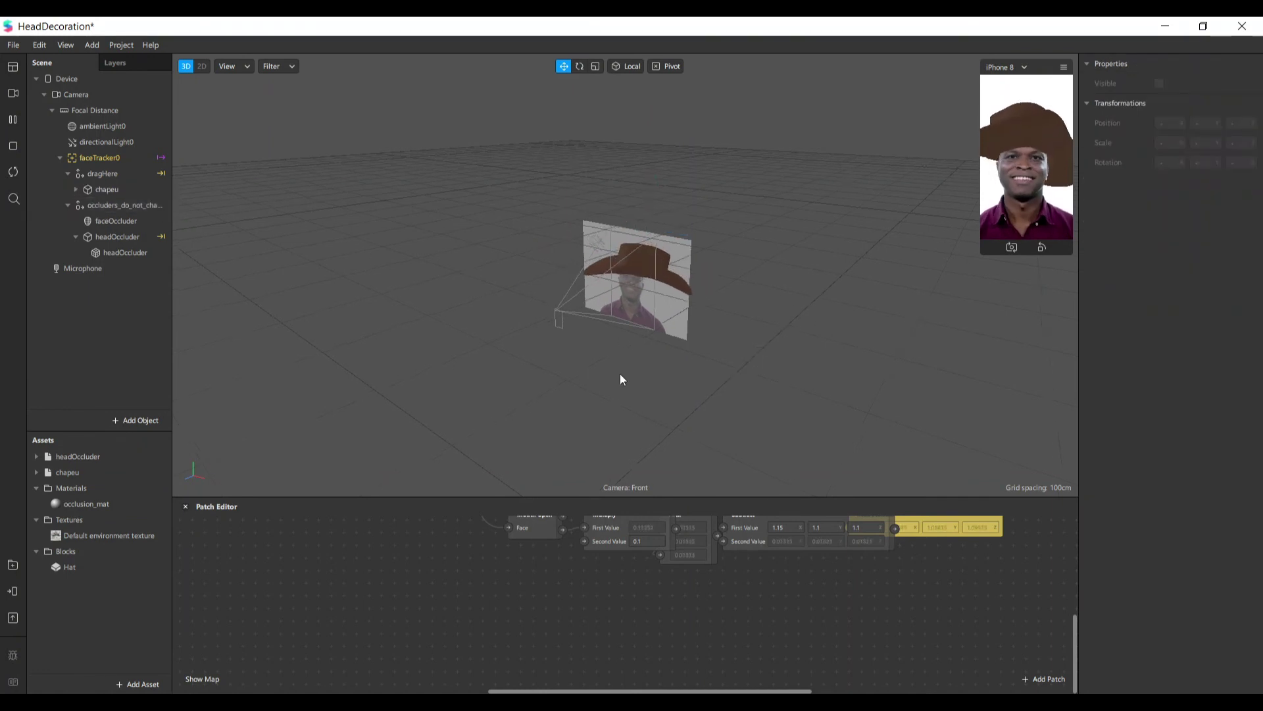
- Rotate the scene and resize the face preview to check the hat, then deselect it
{"action": "left_click_drag", "start_coordinate": [622, 376], "coordinate": [544, 319]}
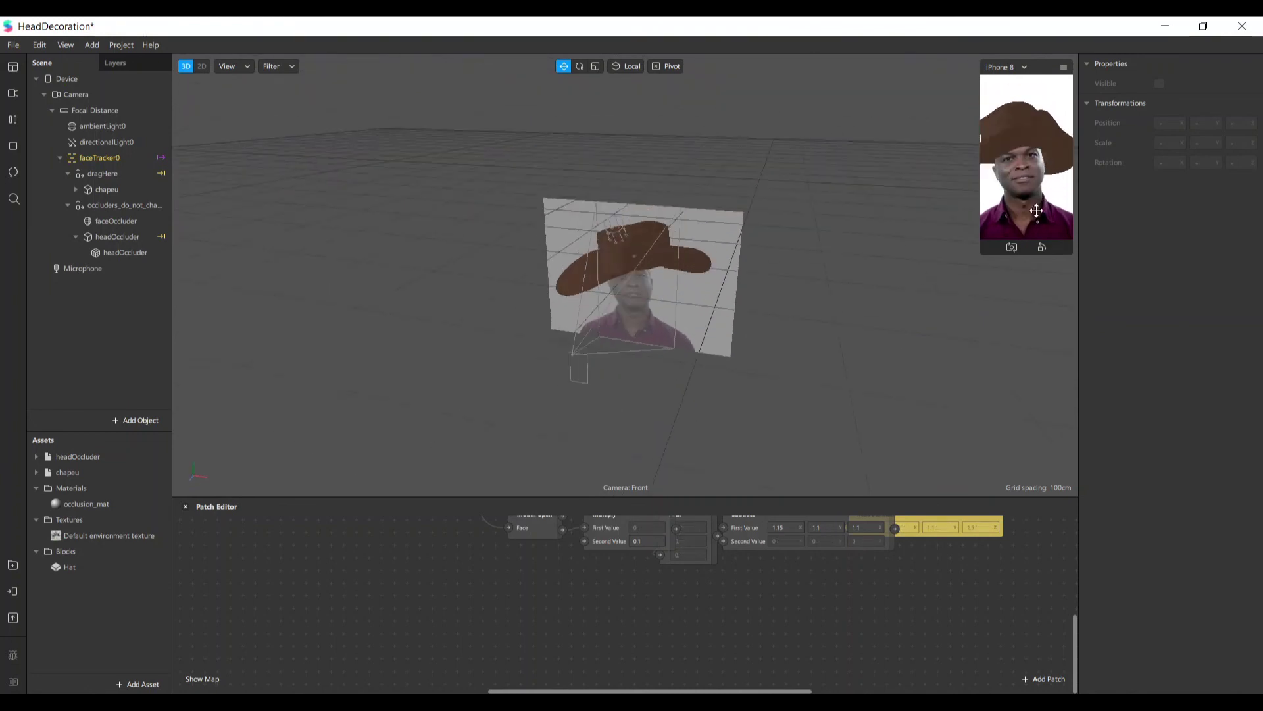
{"action": "left_click_drag", "start_coordinate": [982, 253], "coordinate": [856, 327]}
{"action": "left_click_drag", "start_coordinate": [866, 475], "coordinate": [964, 369]}
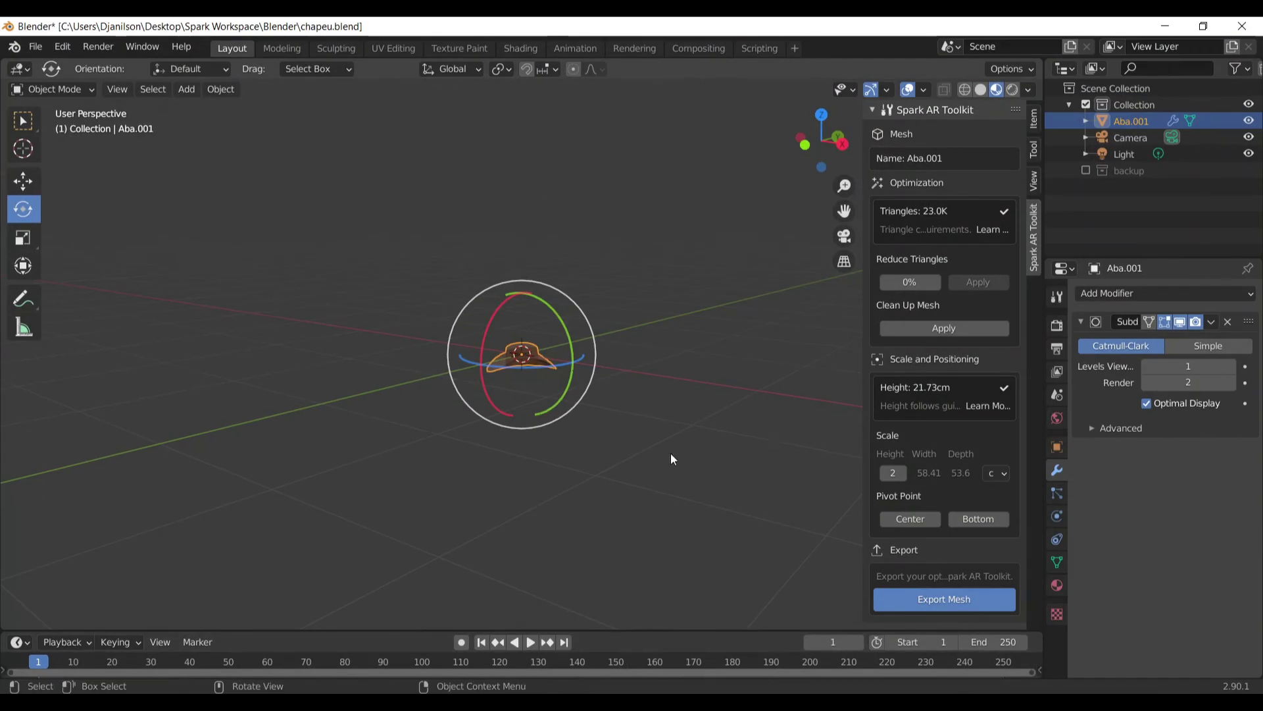
{"action": "middle_click_drag", "start_coordinate": [670, 453], "coordinate": [474, 530]}
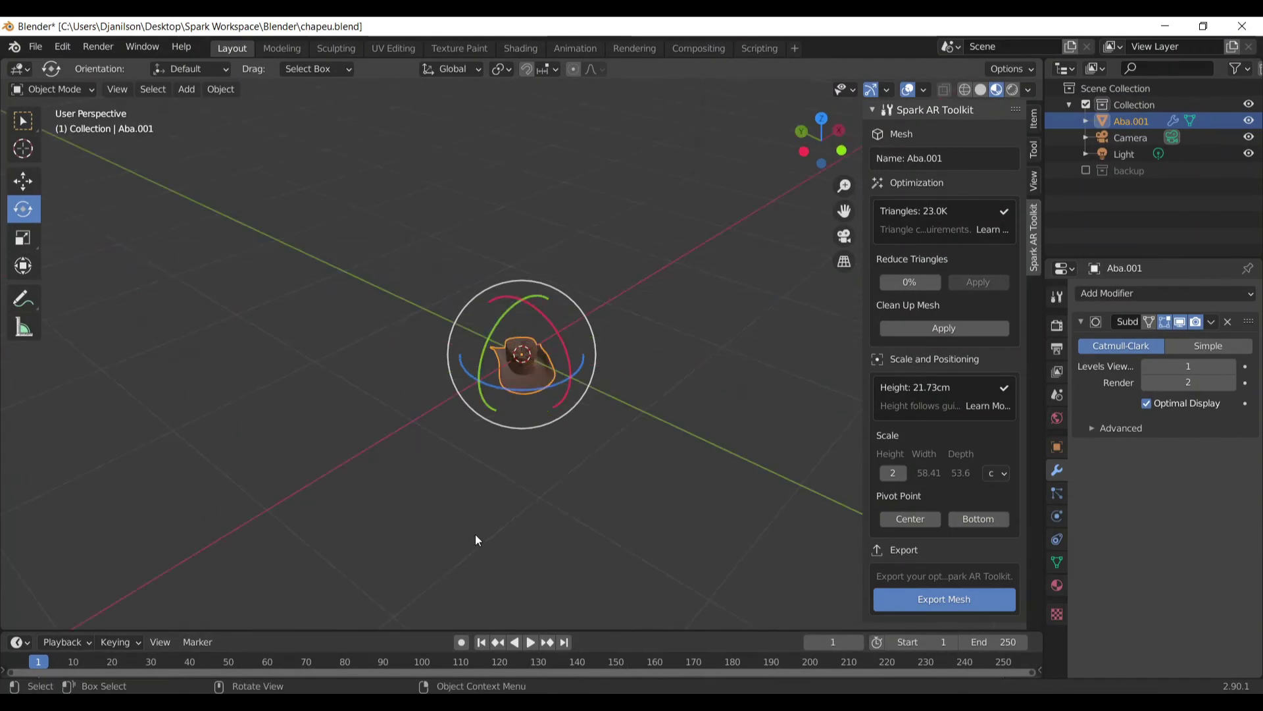
{"action": "right_click", "coordinate": [606, 511]}
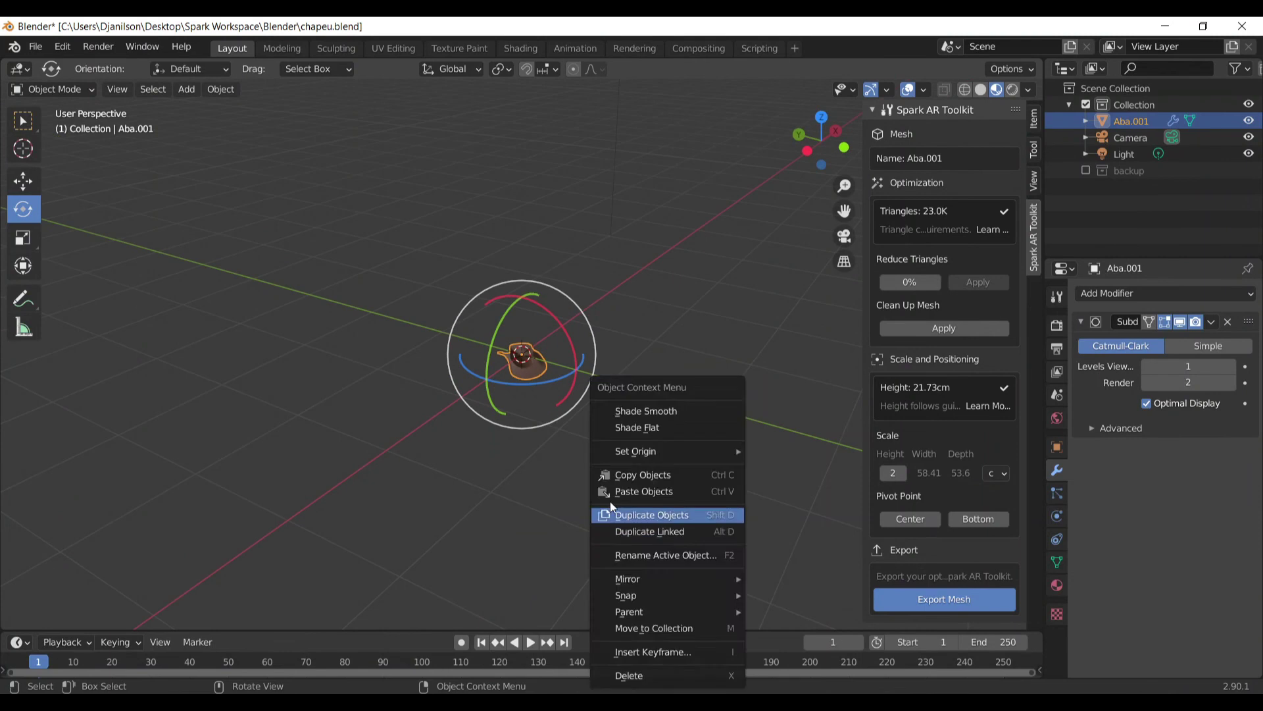
{"action": "left_click", "coordinate": [578, 487]}
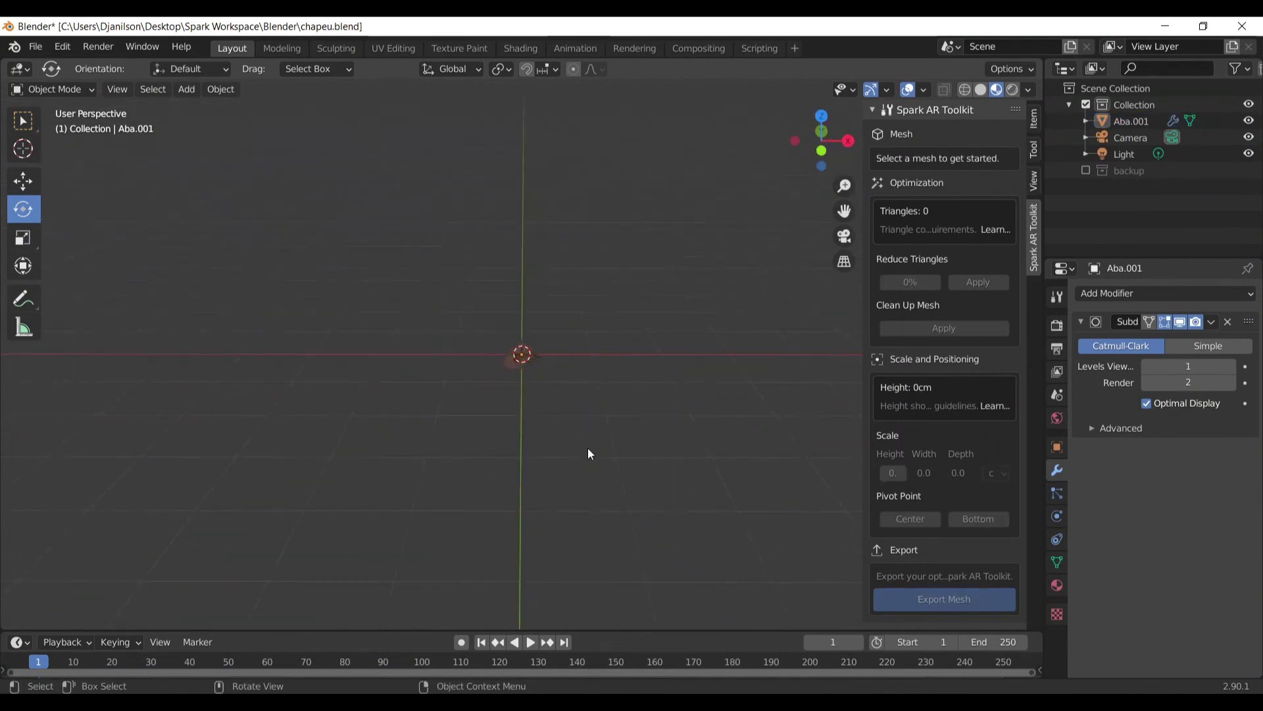